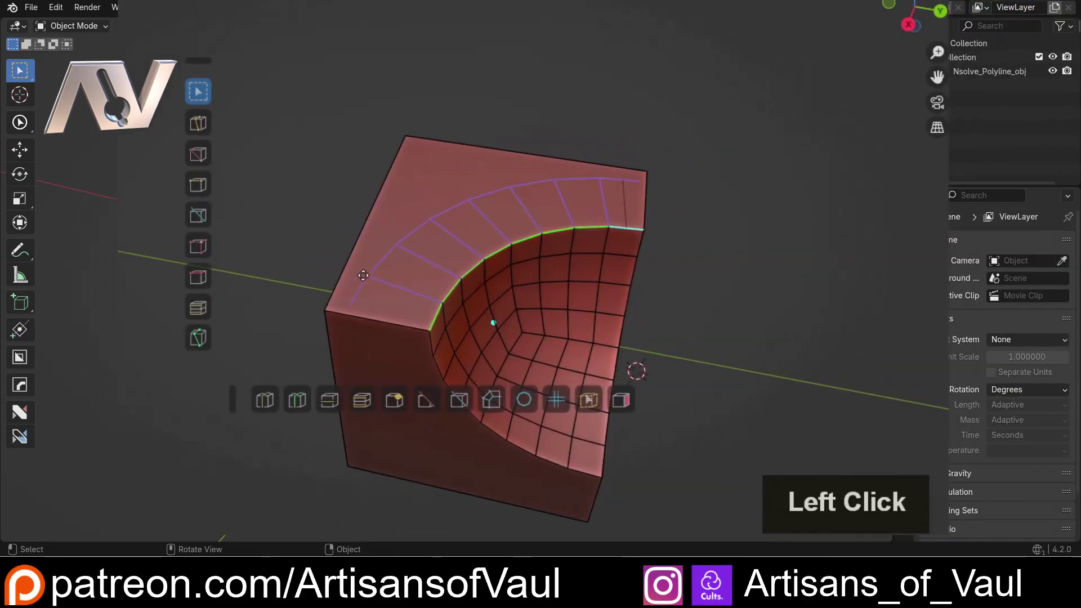
# - Draw radial edges across the holed cube's top face with the nSolve join tool
pyautogui.click(362, 103)
pyautogui.moveTo(582, 212); pyautogui.dragTo(482, 236, button='middle')
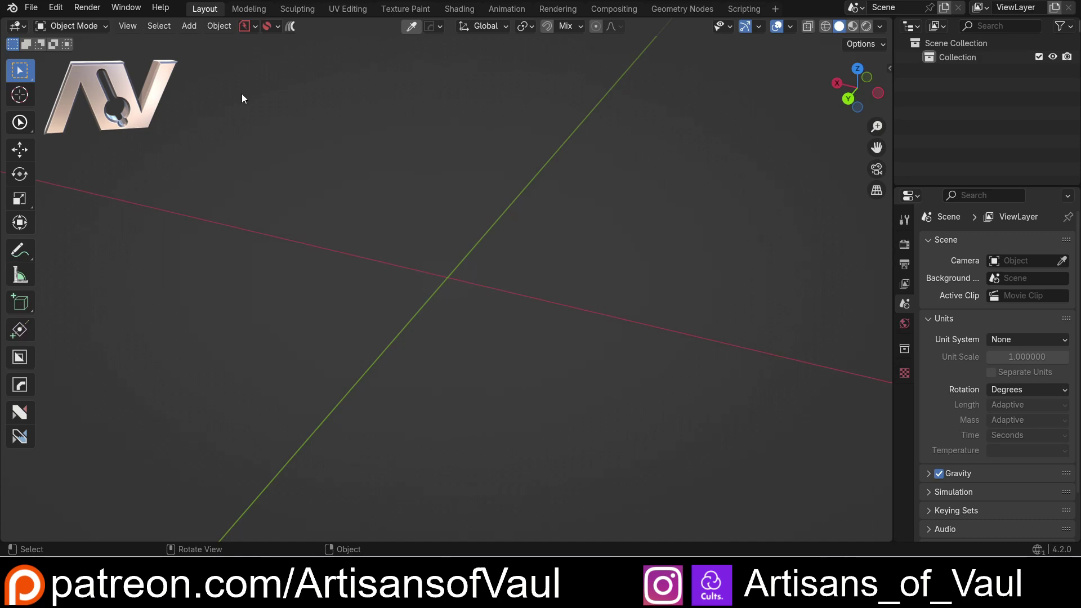
# - Add a new cube, scale it to 5.592 and apply the scale
pyautogui.hotkey('shift', 'a')
pyautogui.moveTo(293, 116)
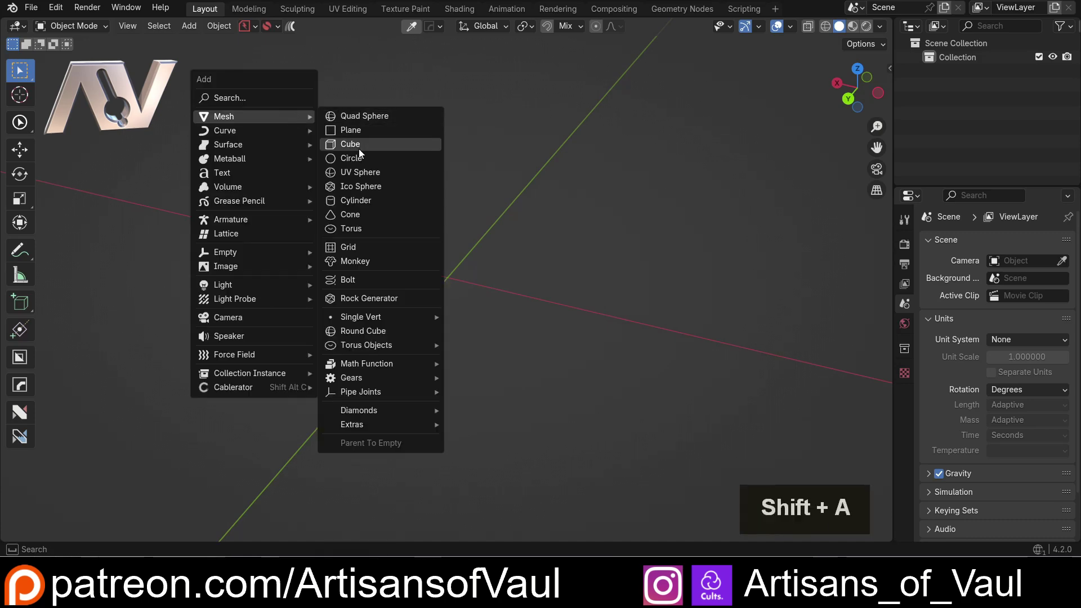
pyautogui.click(359, 148)
pyautogui.press('s')
pyautogui.click(466, 382)
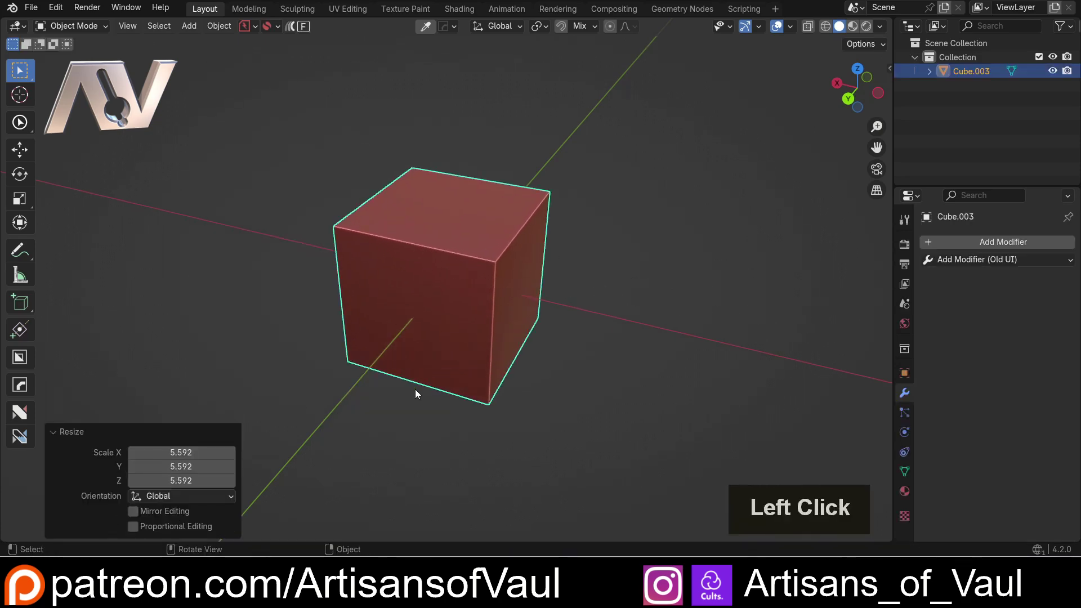
pyautogui.hotkey('ctrl', 'a')
pyautogui.click(509, 329)
# - In edge mode, subdivide the cube once, then view one face in side orthographic
pyautogui.press('Tab')
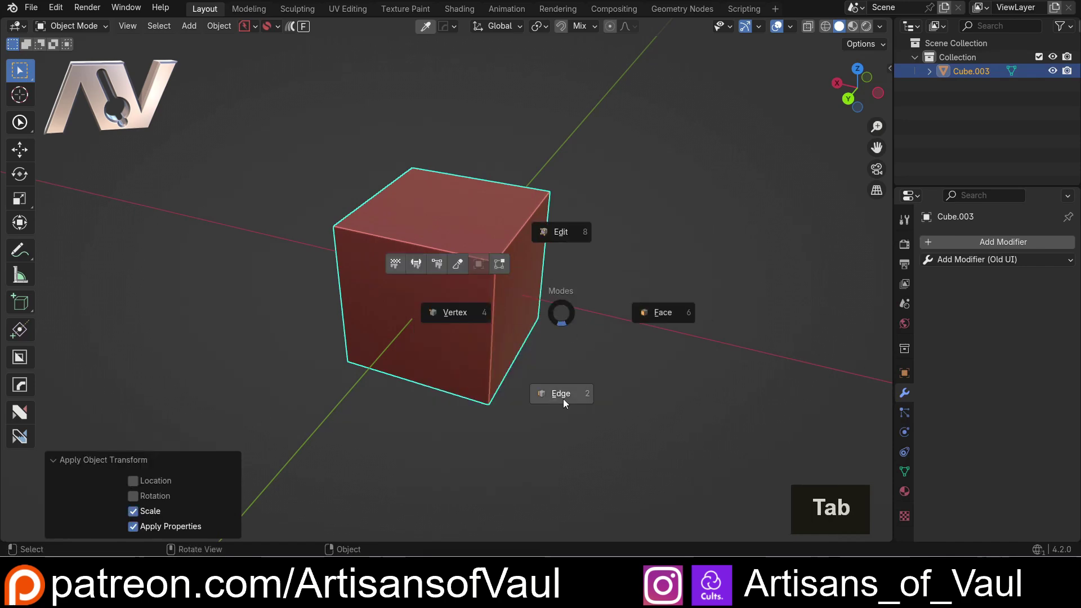
pyautogui.click(563, 398)
pyautogui.hotkey('ctrl', 'e')
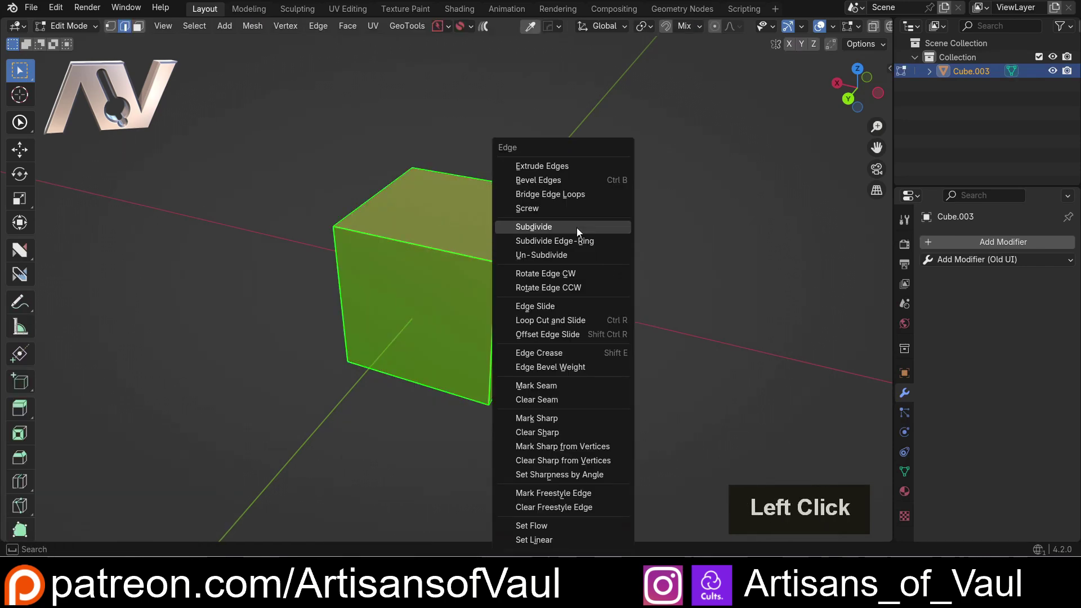
pyautogui.click(575, 228)
pyautogui.moveTo(574, 228); pyautogui.dragTo(460, 253, button='middle')
pyautogui.scroll(3, 460, 254)
pyautogui.moveTo(449, 190); pyautogui.dragTo(442, 200, button='middle')
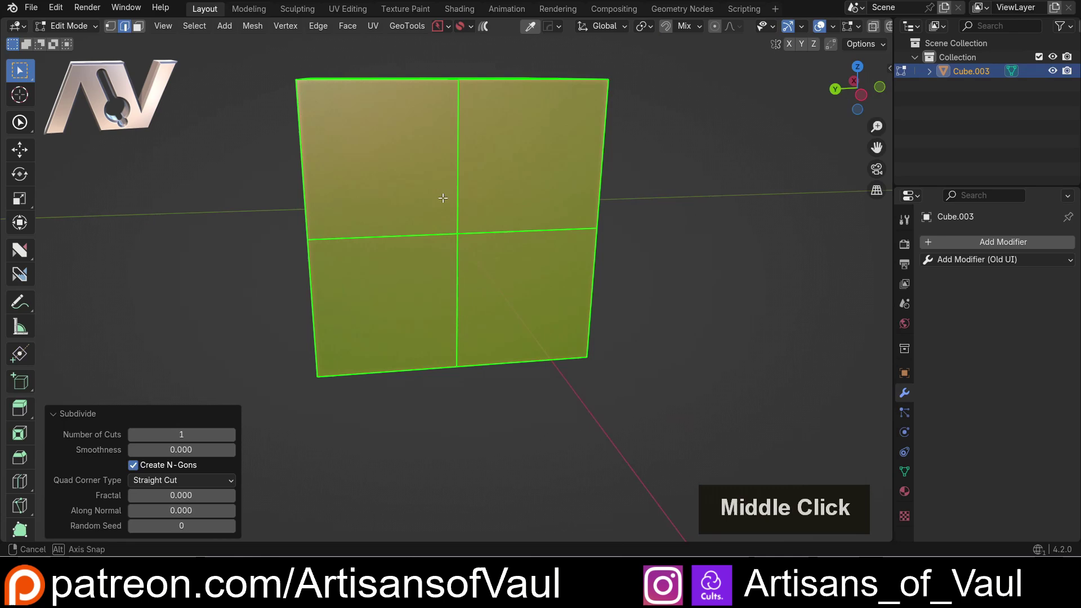
pyautogui.click(861, 95)
pyautogui.scroll(3, 458, 157)
pyautogui.keyDown('shift'); pyautogui.moveTo(458, 157); pyautogui.dragTo(491, 275, button='middle'); pyautogui.keyUp('shift')
pyautogui.scroll(-2, 482, 277)
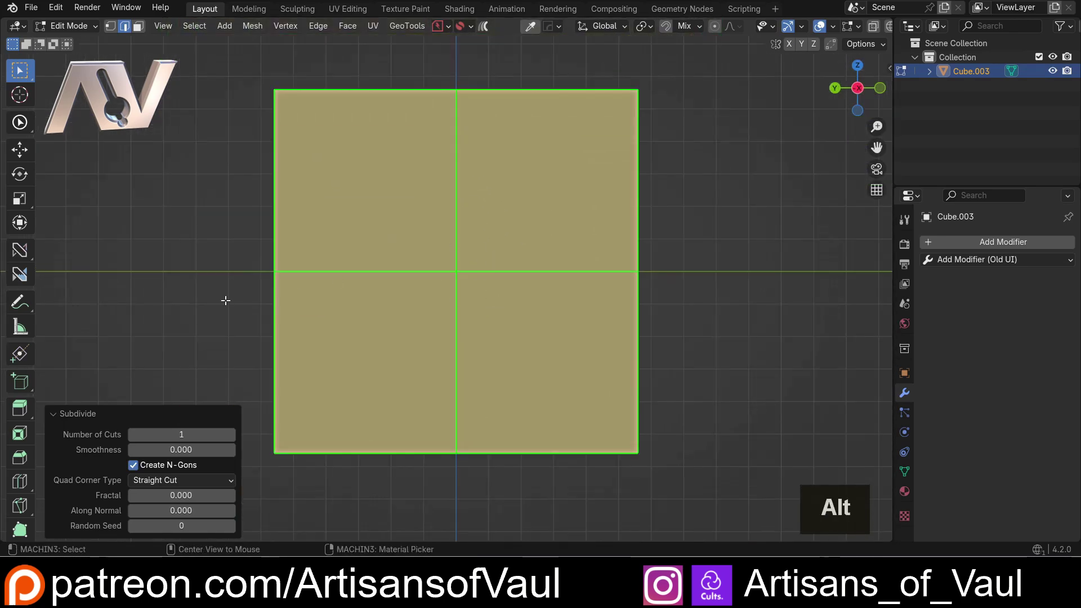
# - Use nSolve Project Circle to cut a 12-segment circle into the front face's centre
pyautogui.hotkey('alt', '4')
pyautogui.click(211, 287)
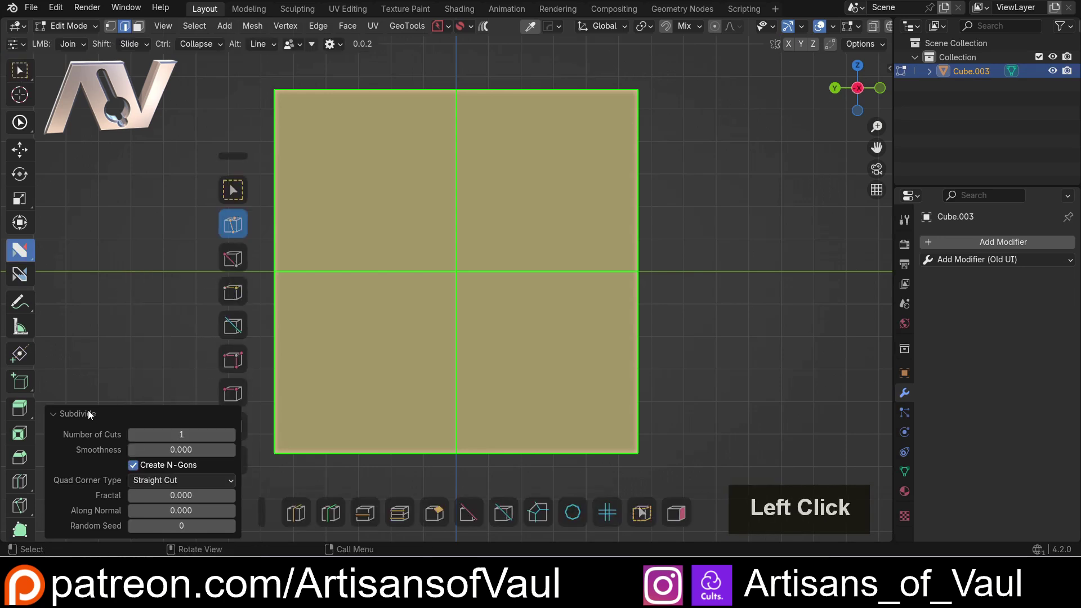
pyautogui.click(62, 416)
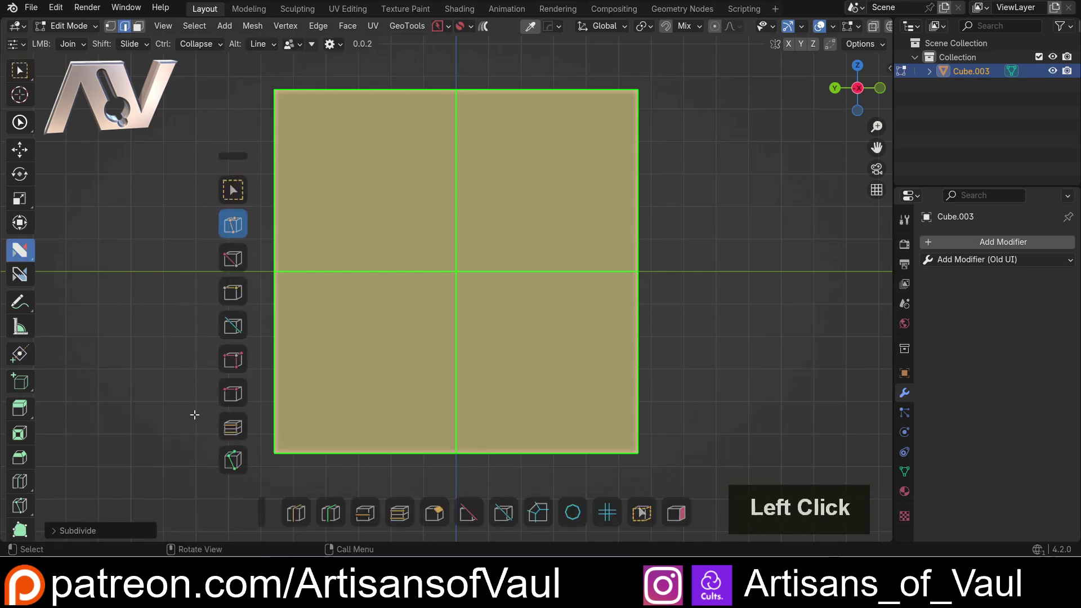
pyautogui.click(572, 513)
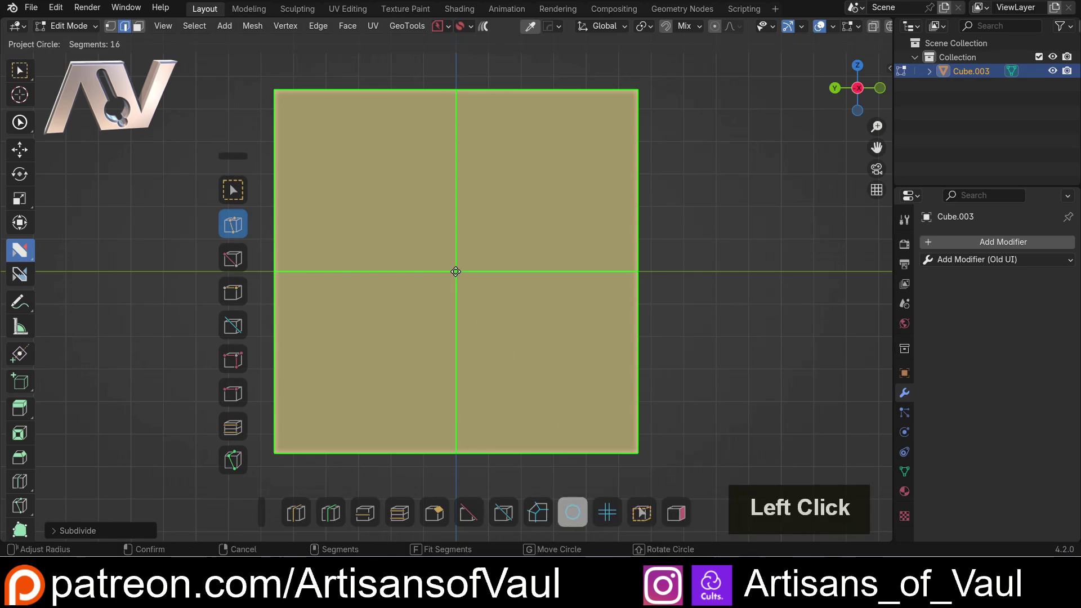
pyautogui.moveTo(456, 272); pyautogui.dragTo(558, 241)
pyautogui.scroll(5, 557, 241)
pyautogui.scroll(-15, 557, 241)
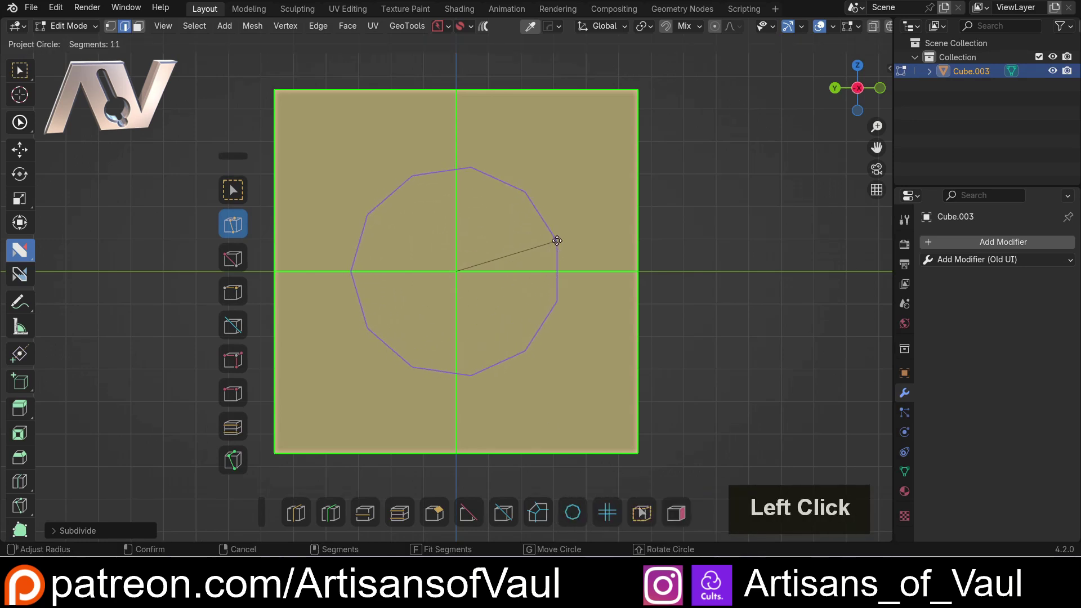
pyautogui.scroll(1, 557, 241)
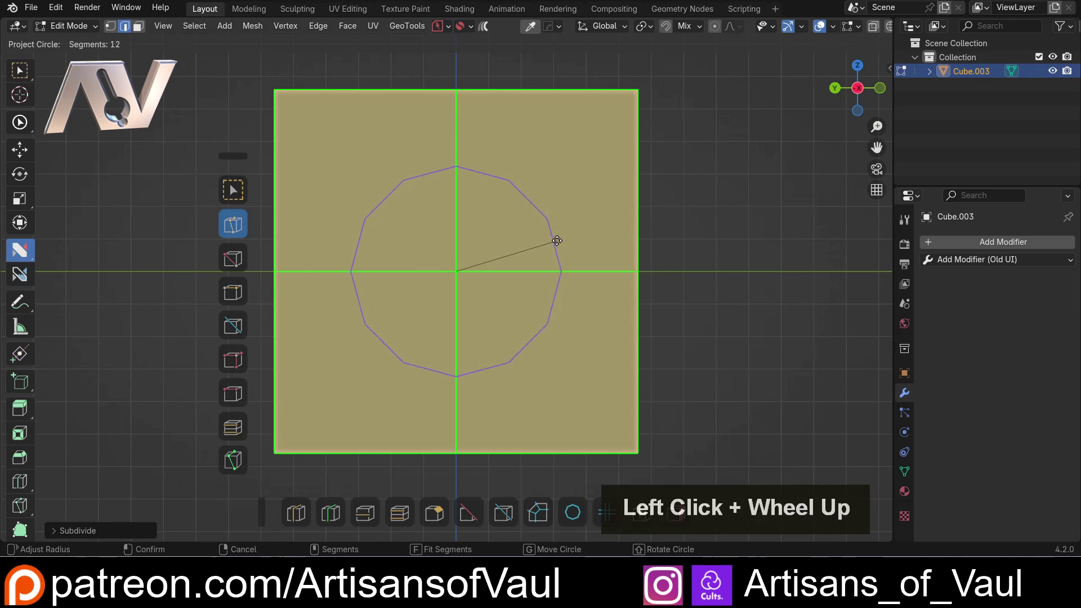
pyautogui.moveTo(557, 241); pyautogui.dragTo(556, 300)
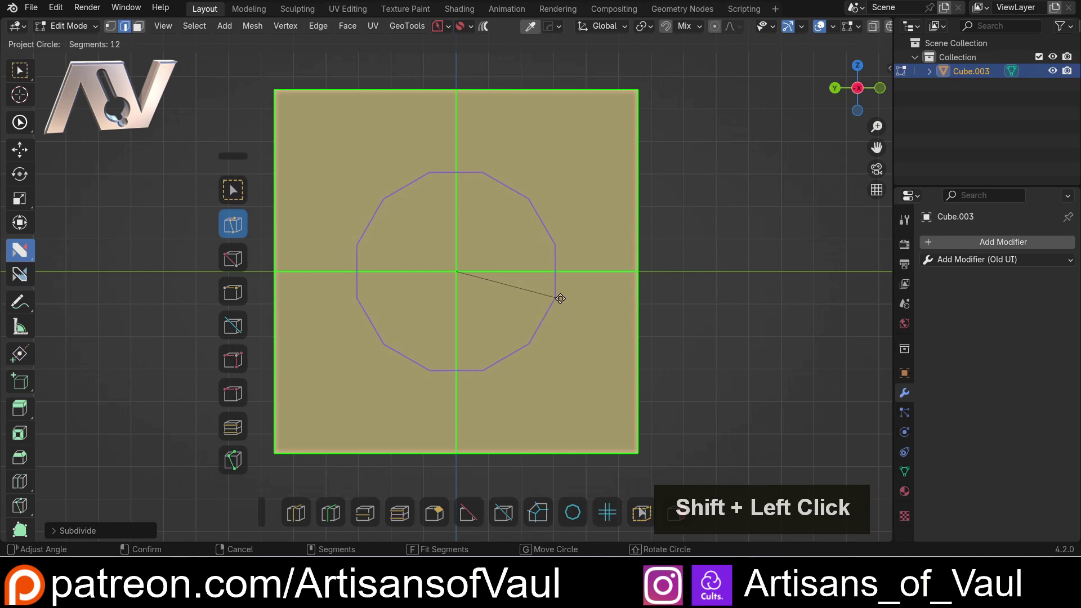
pyautogui.keyDown('shift'); pyautogui.moveTo(560, 299); pyautogui.dragTo(560, 299); pyautogui.keyUp('shift')
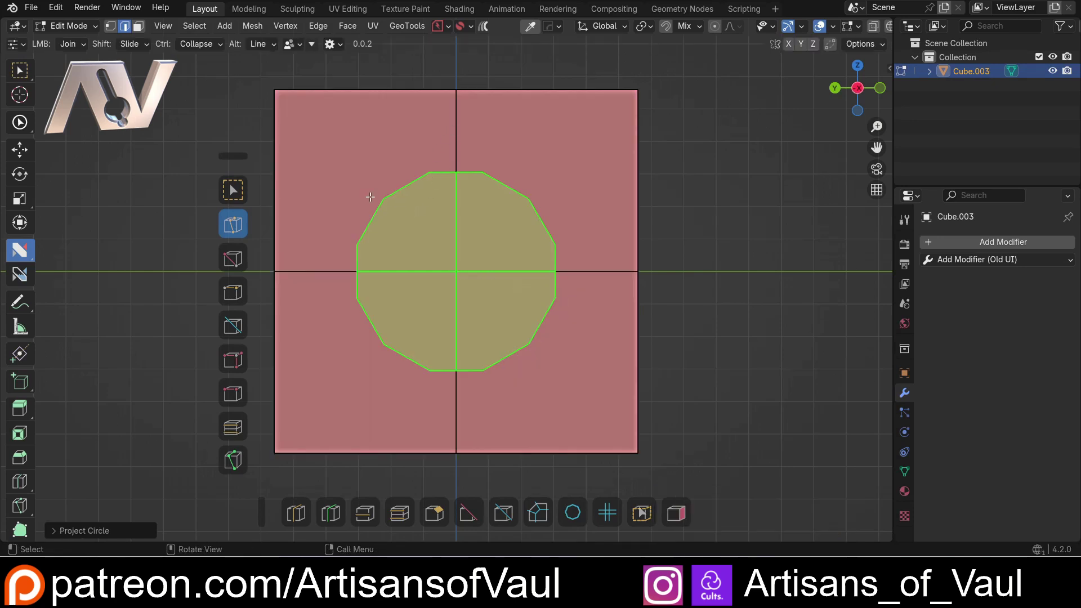
pyautogui.moveTo(365, 192); pyautogui.dragTo(506, 231, button='middle')
# - Undo the circle cut, select only the top front edge and align the view onto it
pyautogui.hotkey('ctrl', 'z')
pyautogui.hotkey('ctrl', 'z')
pyautogui.press('Tab')
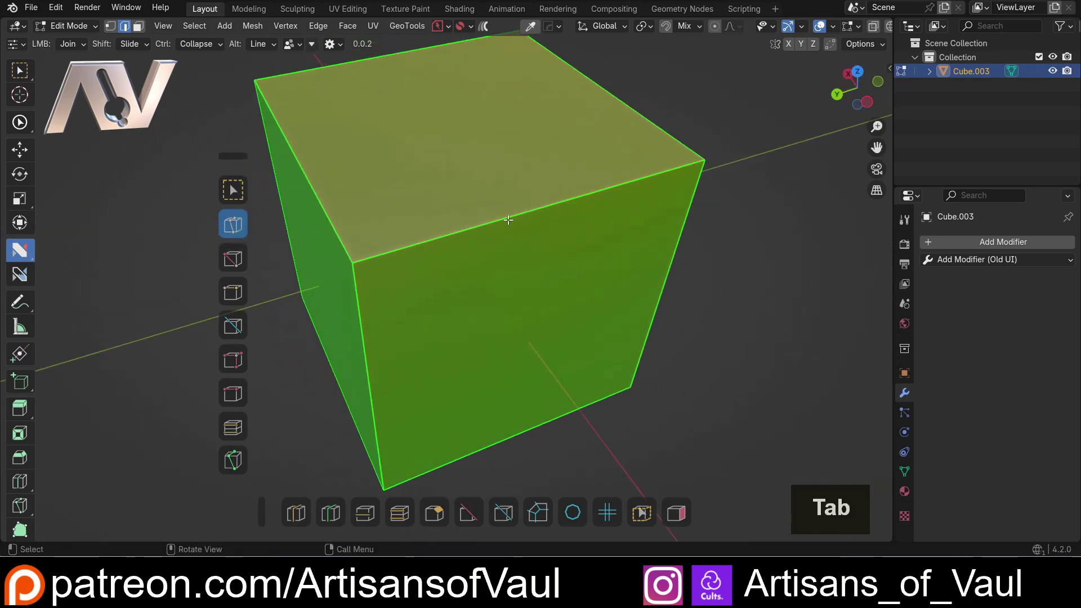
pyautogui.click(508, 217)
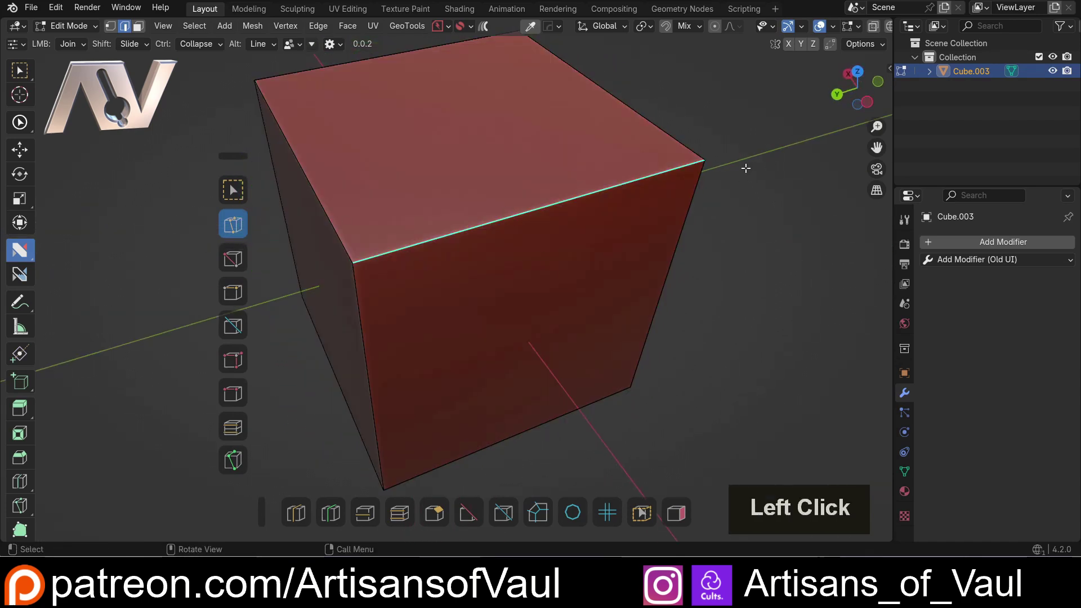
pyautogui.hotkey('shift', 'Home')
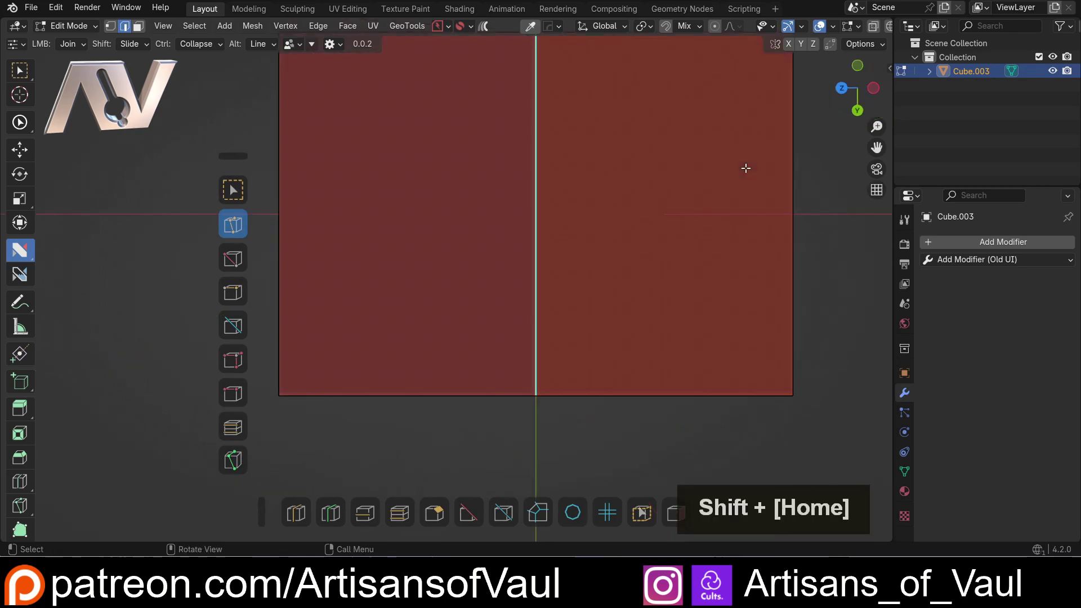
pyautogui.keyDown('shift'); pyautogui.moveTo(611, 141); pyautogui.dragTo(564, 210, button='middle'); pyautogui.keyUp('shift')
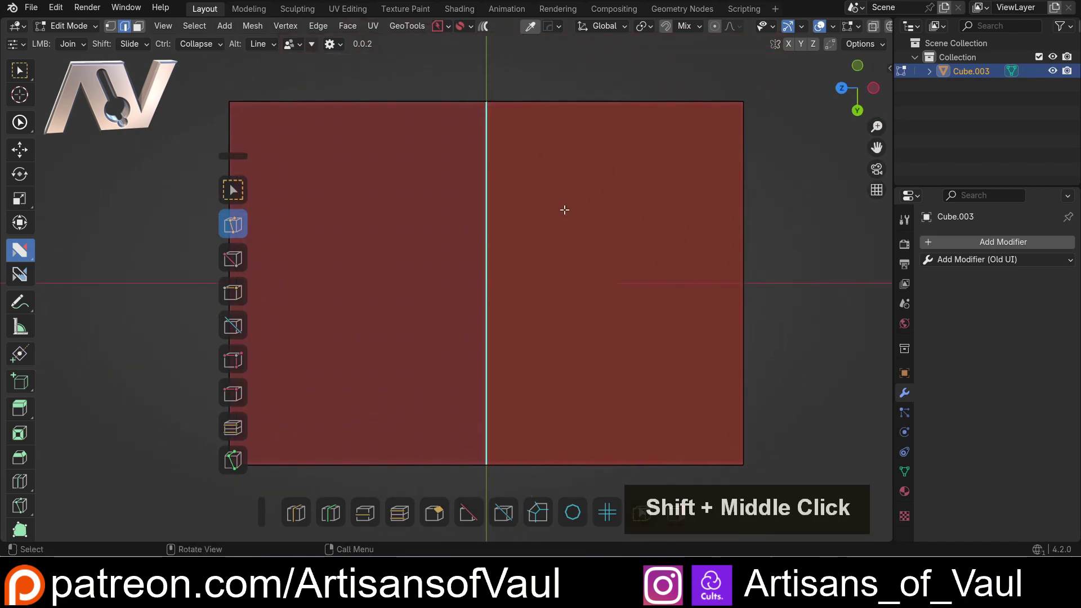
# - Project a ten-sided circle centred across the top edge
pyautogui.click(573, 513)
pyautogui.moveTo(485, 280)
pyautogui.mouseDown()
pyautogui.moveTo(589, 338)
pyautogui.moveTo(601, 321)
pyautogui.mouseUp()
pyautogui.scroll(2, 589, 338)
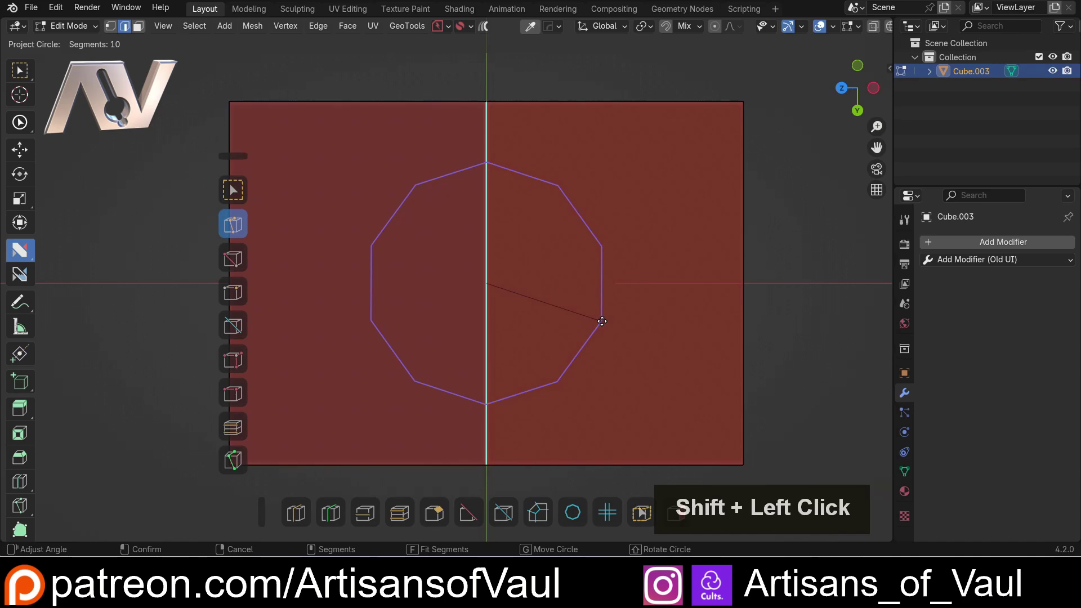
pyautogui.keyDown('shift'); pyautogui.moveTo(602, 322); pyautogui.dragTo(600, 321); pyautogui.keyUp('shift')
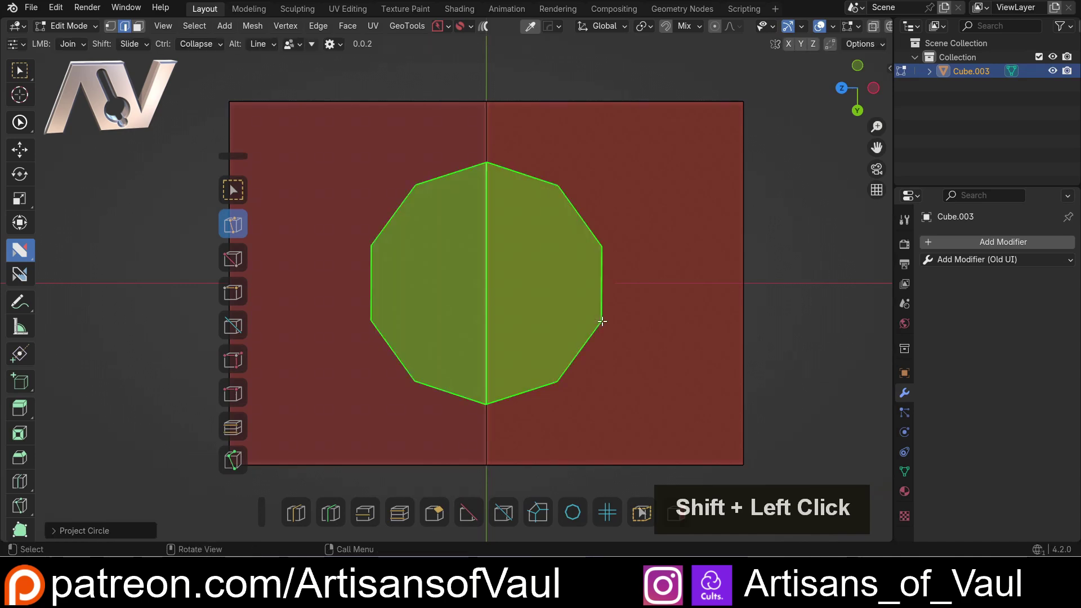
pyautogui.moveTo(600, 322); pyautogui.dragTo(707, 255, button='middle')
pyautogui.press('KP_1')
# - Extrude the decagon face inward to form a recess
pyautogui.press('e')
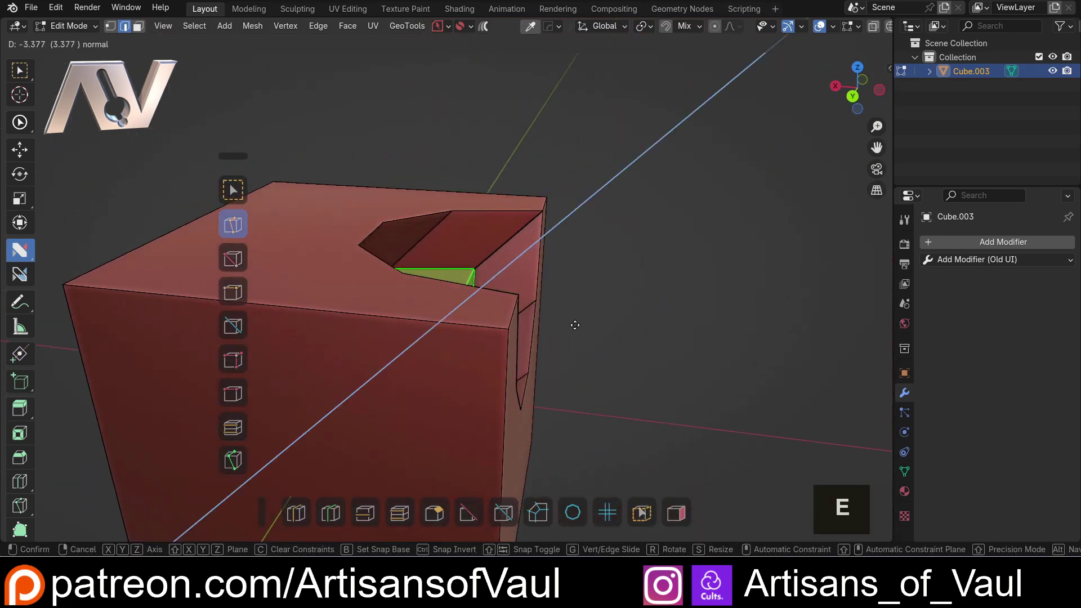
pyautogui.click(614, 305)
pyautogui.moveTo(614, 305); pyautogui.dragTo(485, 302, button='middle')
pyautogui.scroll(-3, 471, 349)
# - Return to Object Mode and delete the cube
pyautogui.press('Tab')
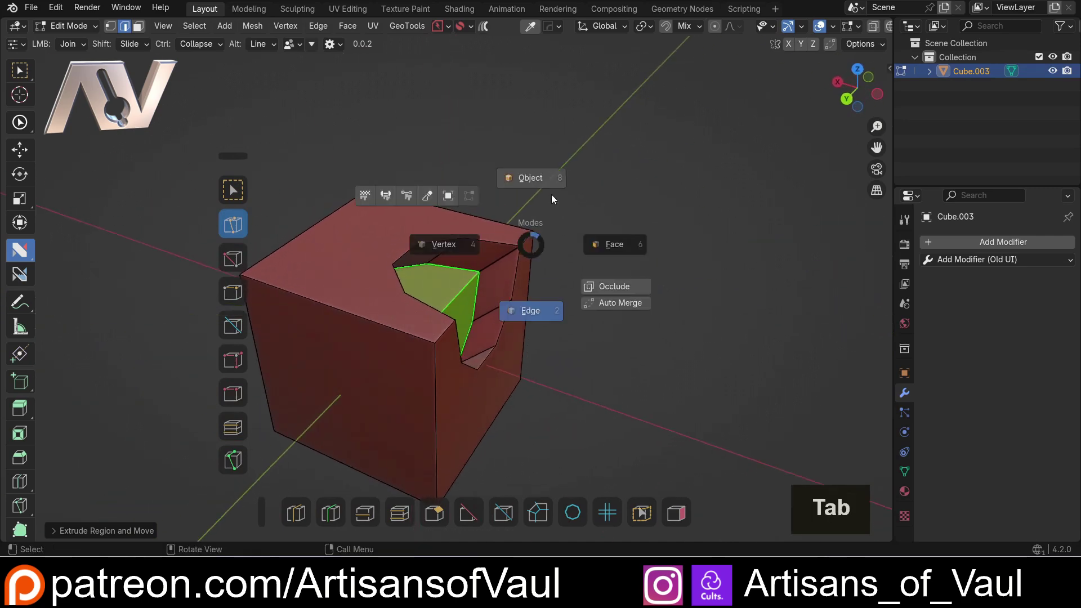
pyautogui.keyDown('shift'); pyautogui.moveTo(467, 210); pyautogui.dragTo(533, 205, button='middle'); pyautogui.keyUp('shift')
pyautogui.press('Delete')
# - Add a new cube, scale it up and apply the scale
pyautogui.hotkey('shift', 'a')
pyautogui.moveTo(529, 196)
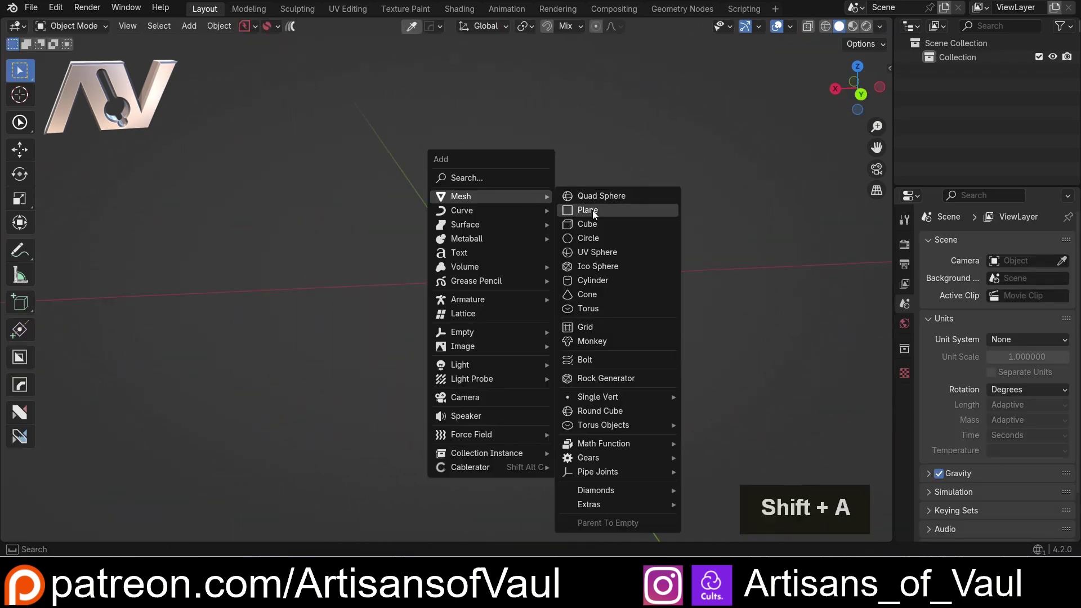
pyautogui.click(589, 224)
pyautogui.press('s')
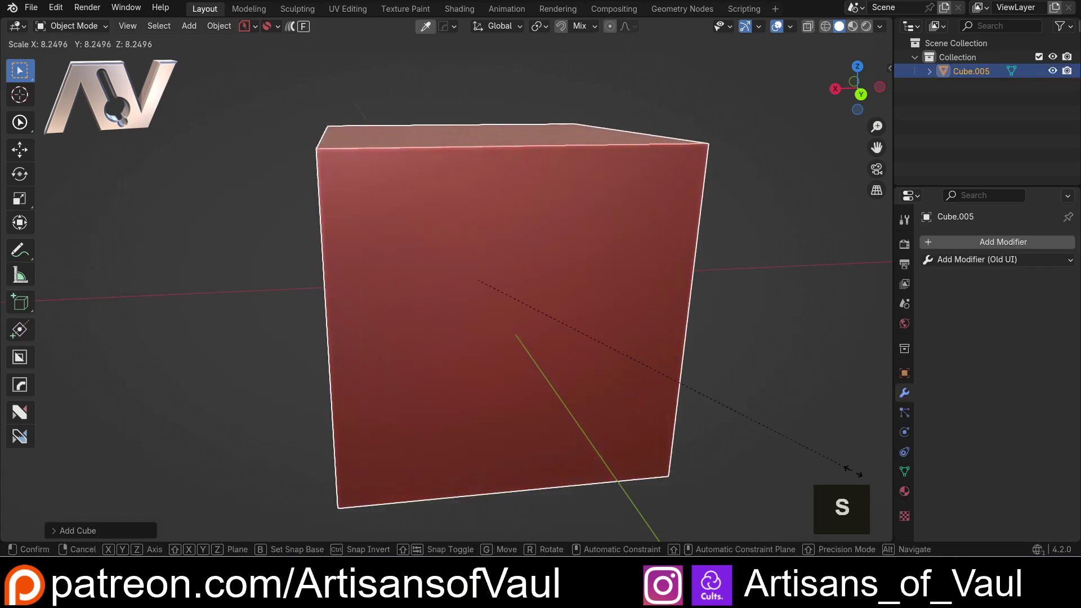
pyautogui.click(727, 355)
pyautogui.hotkey('ctrl', 'a')
pyautogui.click(539, 267)
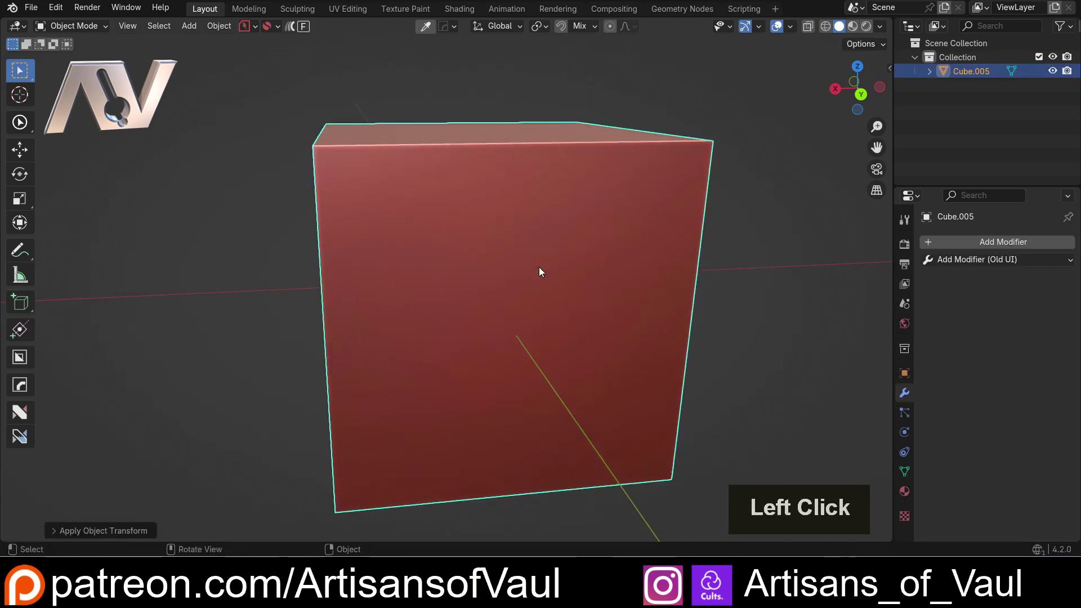
# - Subdivide all of the cube's edges with 7 cuts
pyautogui.moveTo(535, 267); pyautogui.dragTo(510, 250, button='middle')
pyautogui.press('Tab')
pyautogui.click(506, 335)
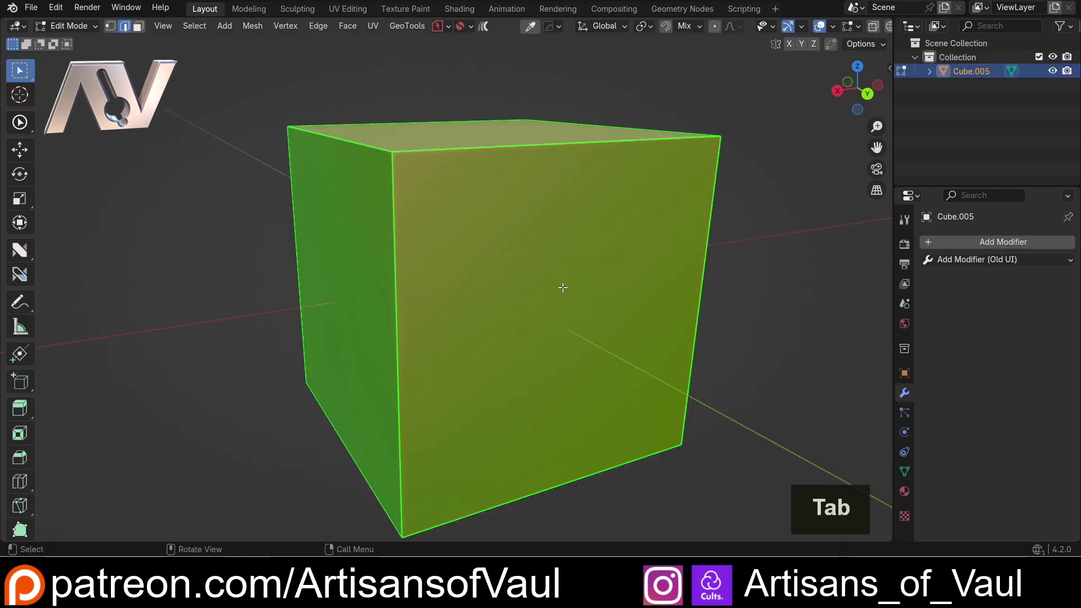
pyautogui.hotkey('ctrl', 'e')
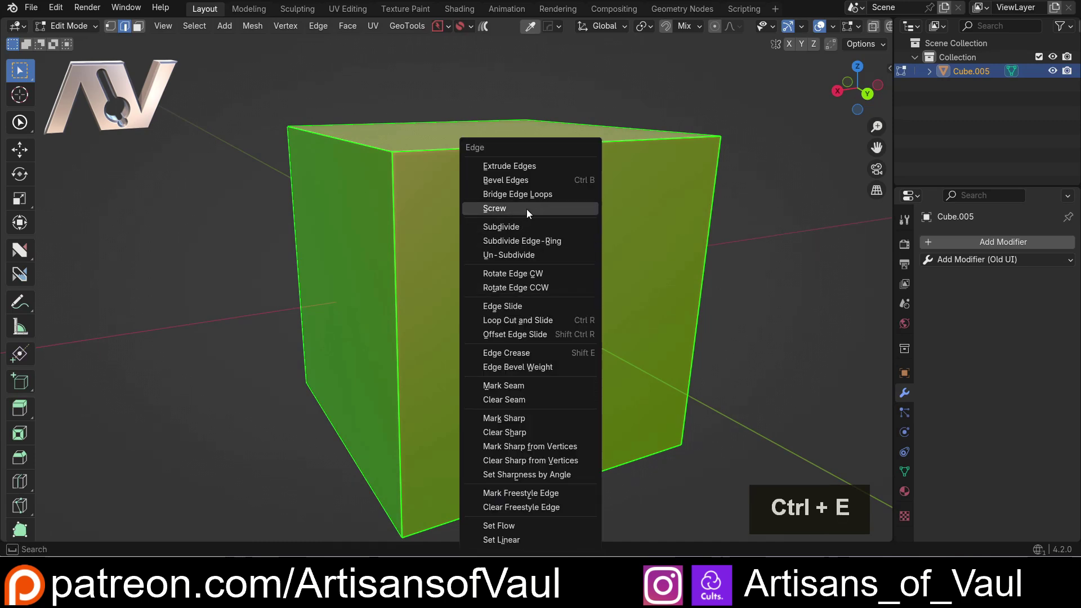
pyautogui.click(520, 228)
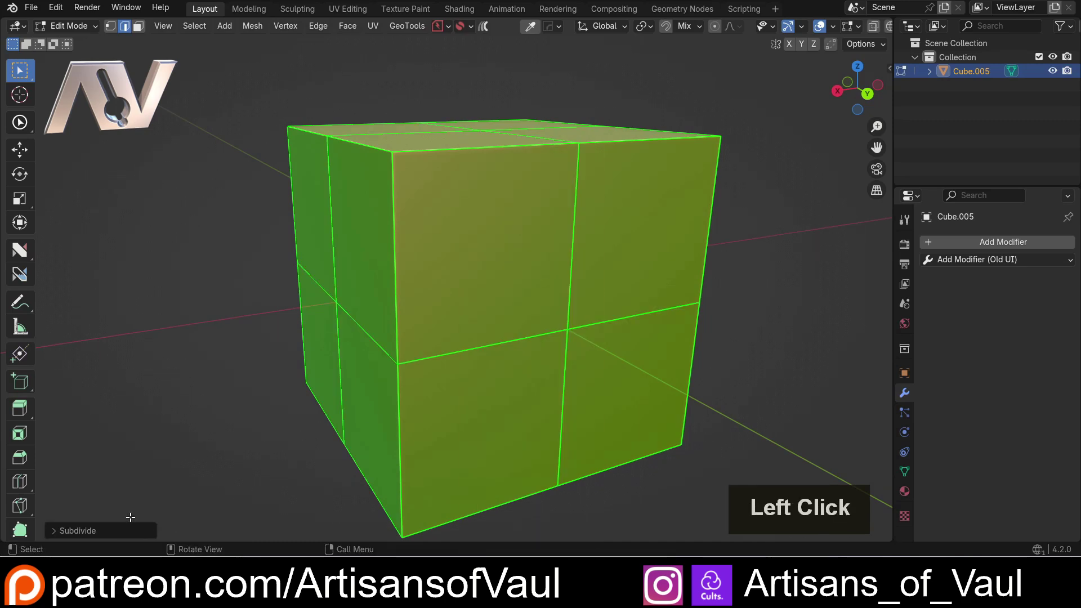
pyautogui.click(80, 529)
pyautogui.click(193, 437)
pyautogui.write('7')
pyautogui.press('Return')
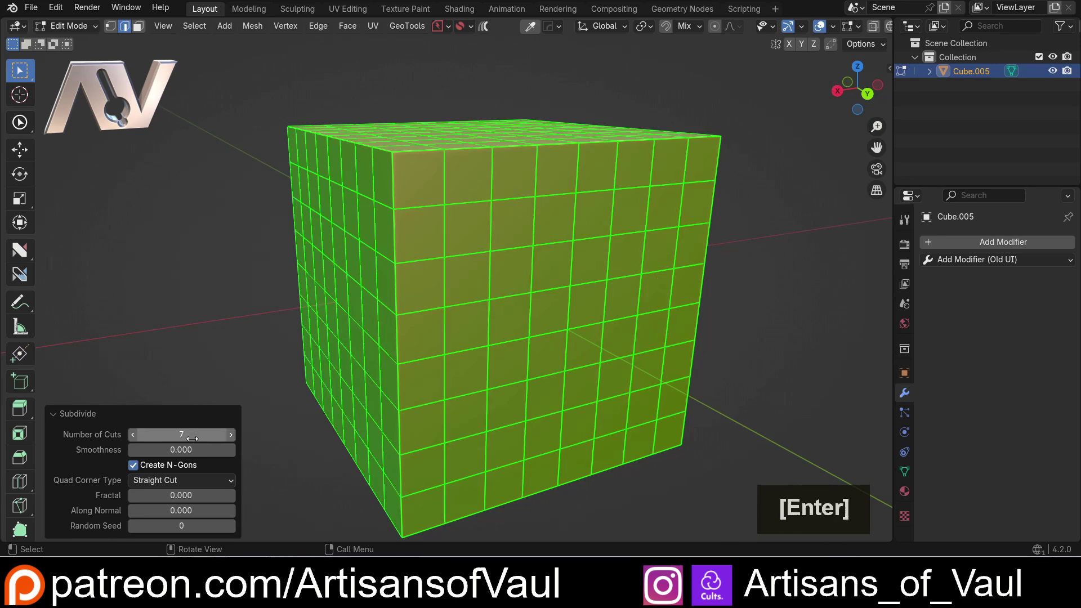
pyautogui.click(50, 413)
# - Duplicate the subdivided cube and move the copy beside the original
pyautogui.press('Tab')
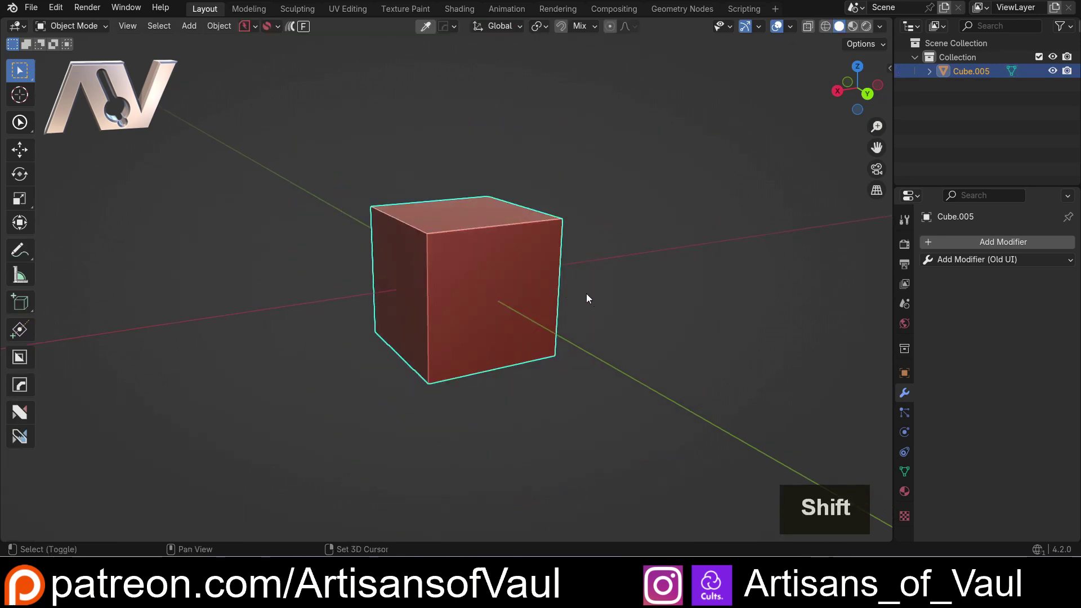
pyautogui.keyDown('shift'); pyautogui.moveTo(586, 293); pyautogui.dragTo(451, 294, button='middle'); pyautogui.keyUp('shift')
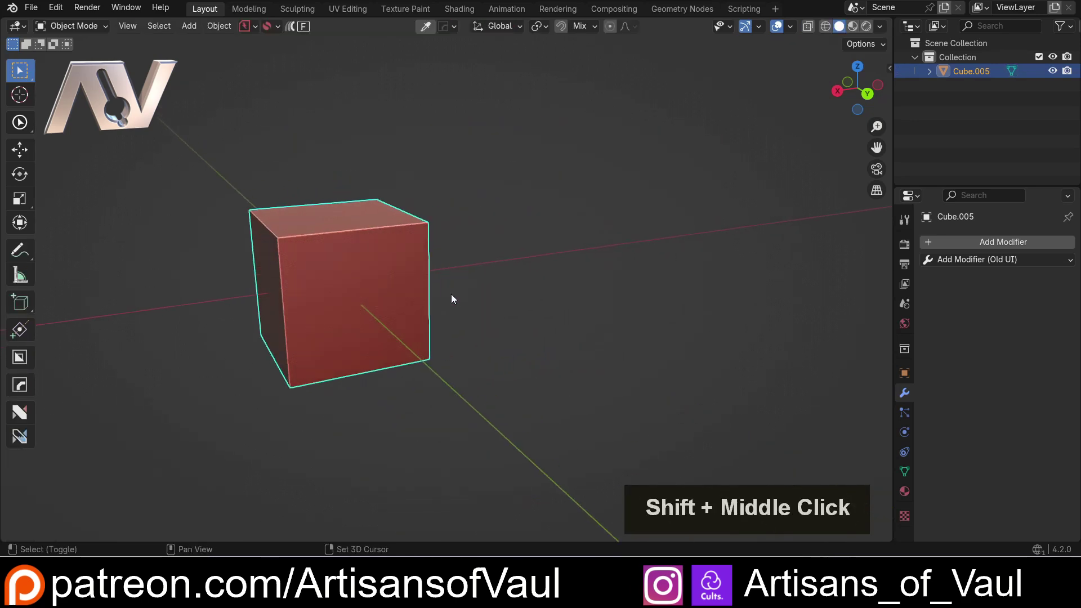
pyautogui.hotkey('shift', 'd')
pyautogui.press('y')
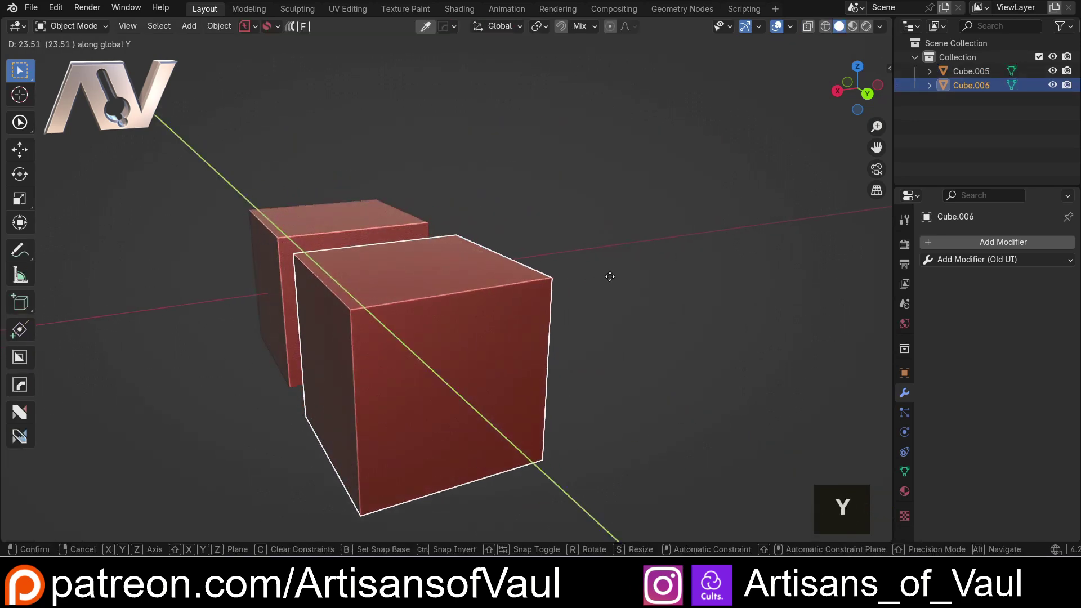
pyautogui.press('x')
pyautogui.click(692, 256)
pyautogui.moveTo(692, 255); pyautogui.dragTo(646, 249, button='middle')
# - Select only the left cube, Cube.005, and enter Edit Mode
pyautogui.scroll(2, 461, 291)
pyautogui.keyDown('shift'); pyautogui.moveTo(461, 291); pyautogui.dragTo(504, 288, button='middle'); pyautogui.keyUp('shift')
pyautogui.scroll(1, 654, 202)
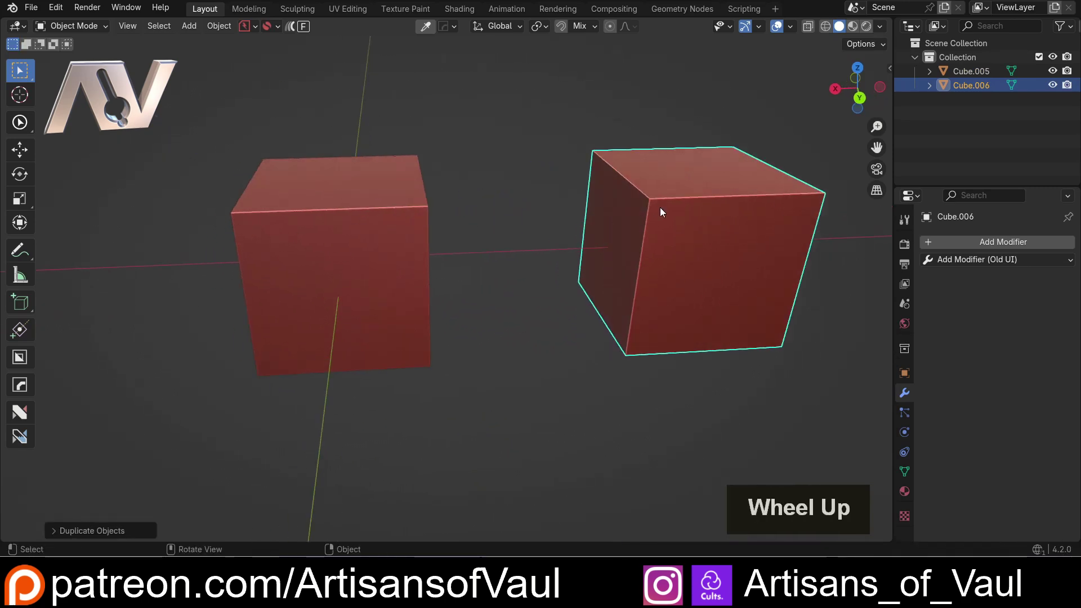
pyautogui.click(495, 326)
pyautogui.moveTo(494, 327); pyautogui.dragTo(401, 251, button='middle')
pyautogui.scroll(2, 507, 256)
pyautogui.click(383, 273)
pyautogui.press('Tab')
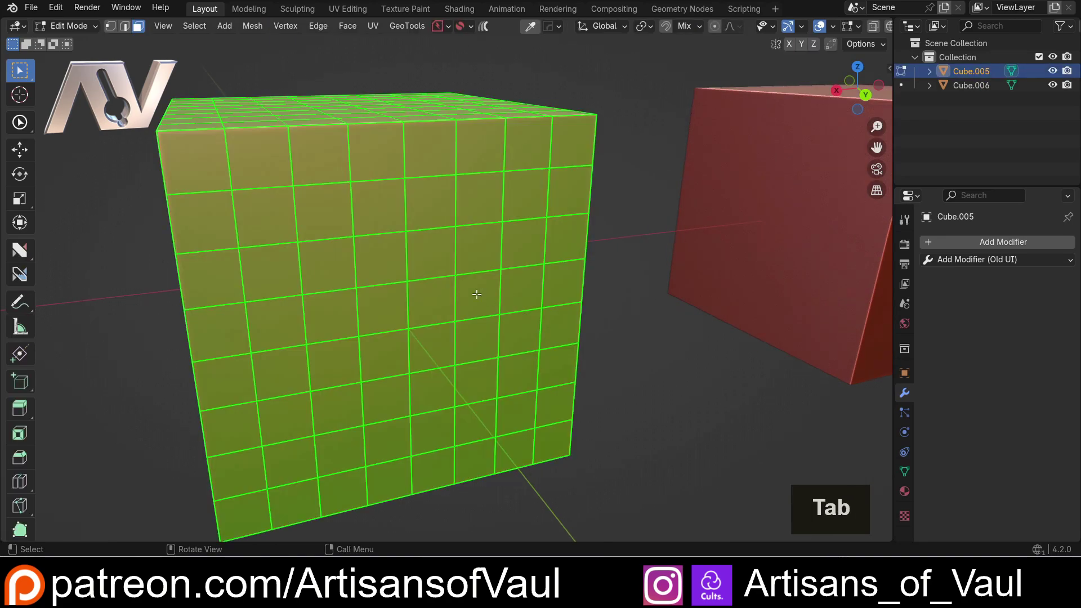
# - Fill the central 4x4 block of grid faces into one square face
pyautogui.moveTo(557, 275); pyautogui.dragTo(500, 294, button='middle')
pyautogui.moveTo(330, 228); pyautogui.dragTo(508, 398)
pyautogui.scroll(-2, 445, 288)
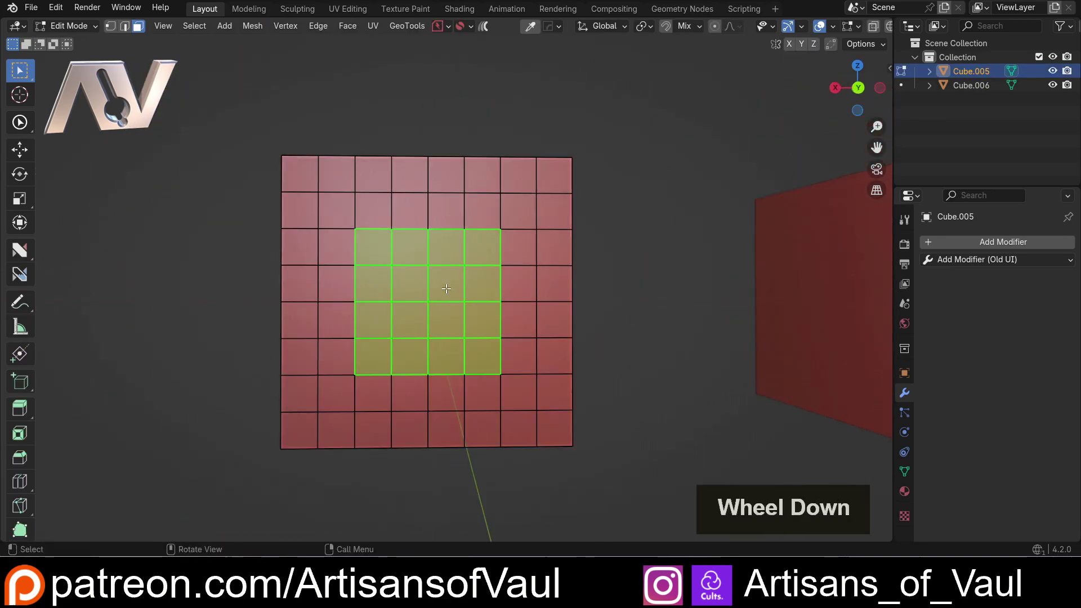
pyautogui.press('f')
pyautogui.click(529, 267)
pyautogui.click(392, 265)
pyautogui.scroll(1, 388, 267)
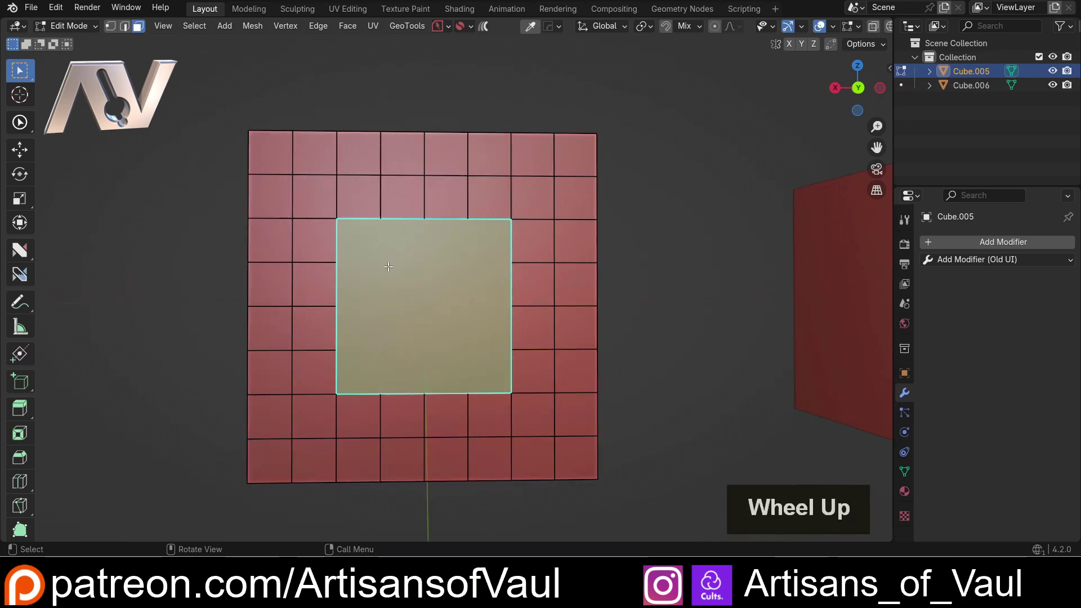
pyautogui.scroll(1, 388, 266)
pyautogui.keyDown('shift'); pyautogui.moveTo(389, 266); pyautogui.dragTo(427, 271, button='middle'); pyautogui.keyUp('shift')
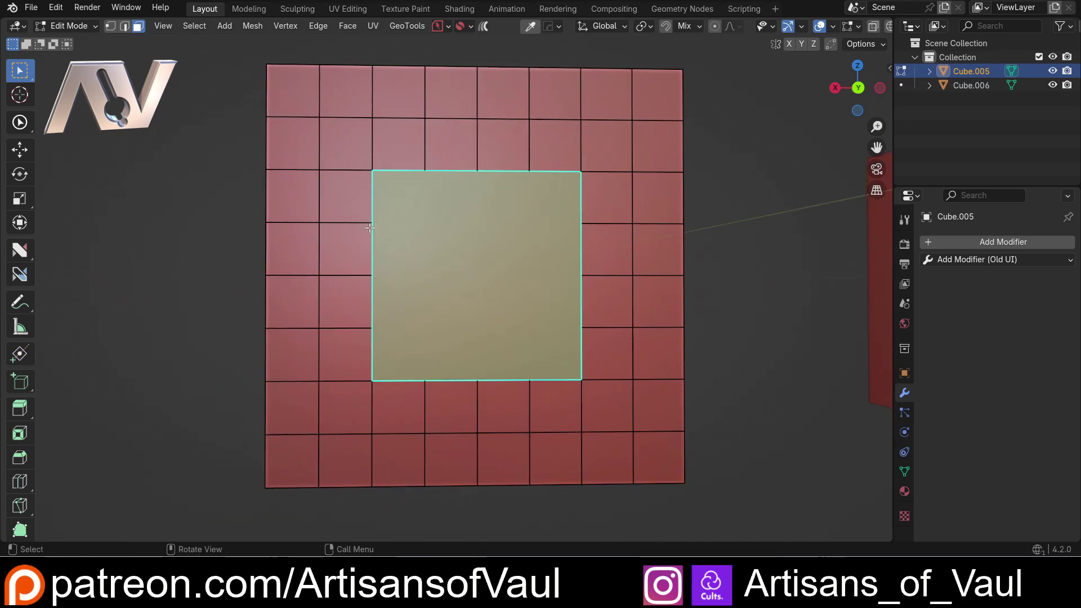
# - Project a 16-segment circle into the square face with nSolve, adjusting rotation and radius
pyautogui.hotkey('alt', '4')
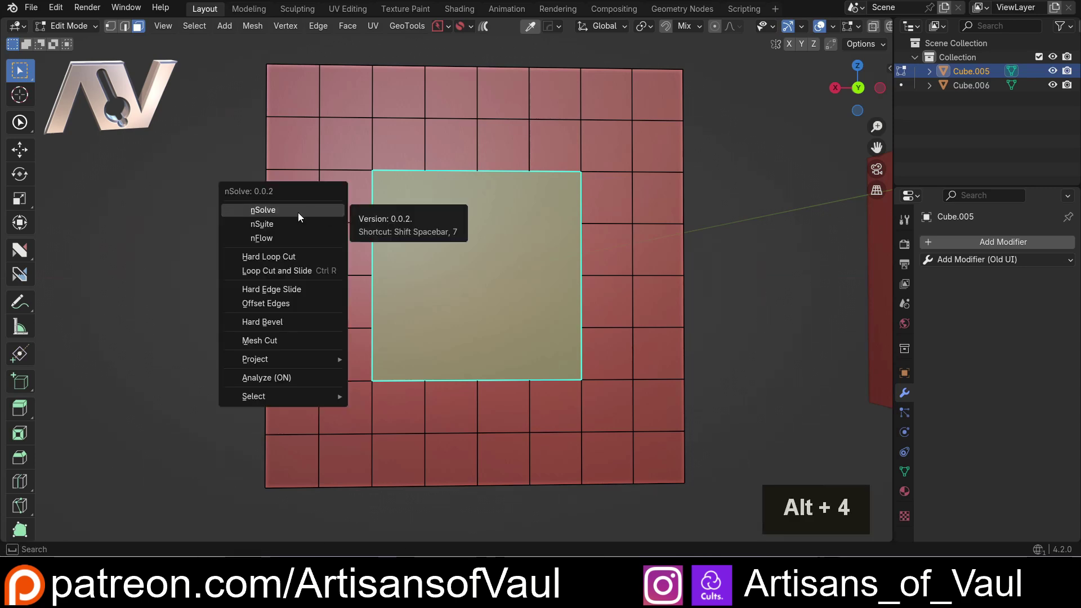
pyautogui.click(298, 211)
pyautogui.click(573, 513)
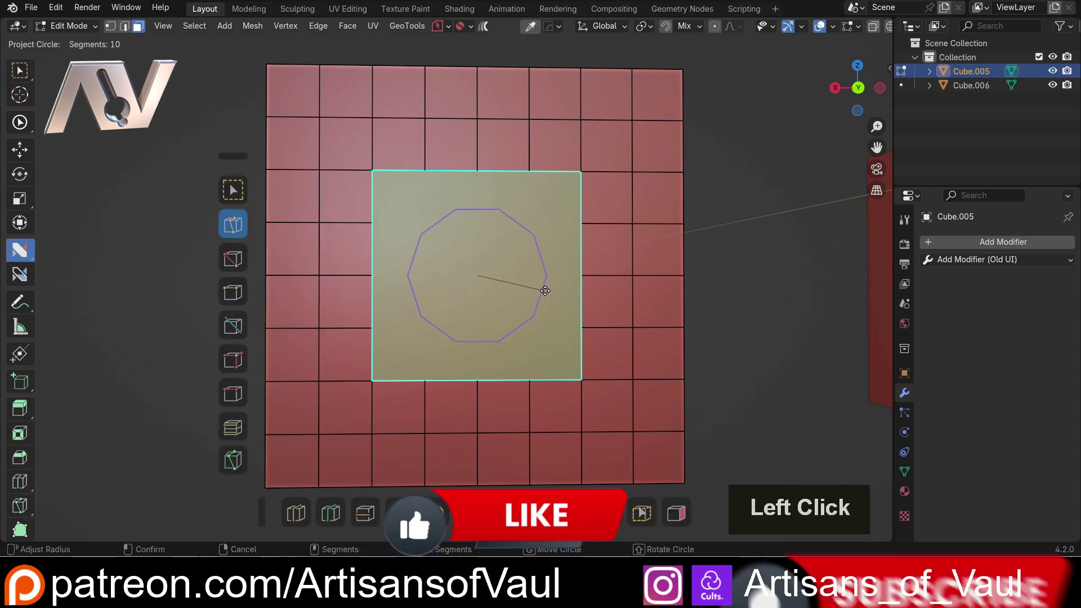
pyautogui.scroll(5, 562, 293)
pyautogui.scroll(-10, 562, 293)
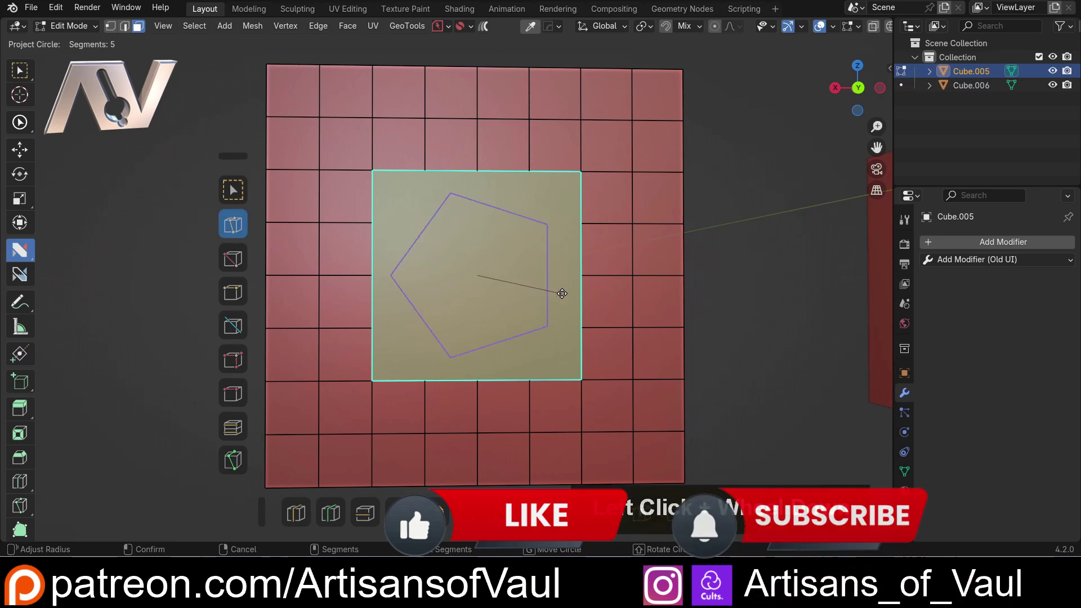
pyautogui.scroll(2, 562, 294)
pyautogui.scroll(4, 562, 293)
pyautogui.scroll(1, 562, 293)
pyautogui.scroll(-4, 561, 292)
pyautogui.moveTo(560, 292)
pyautogui.keyDown('shift'); pyautogui.mouseDown()
pyautogui.moveTo(550, 342)
pyautogui.moveTo(563, 278)
pyautogui.mouseUp(); pyautogui.keyUp('shift')
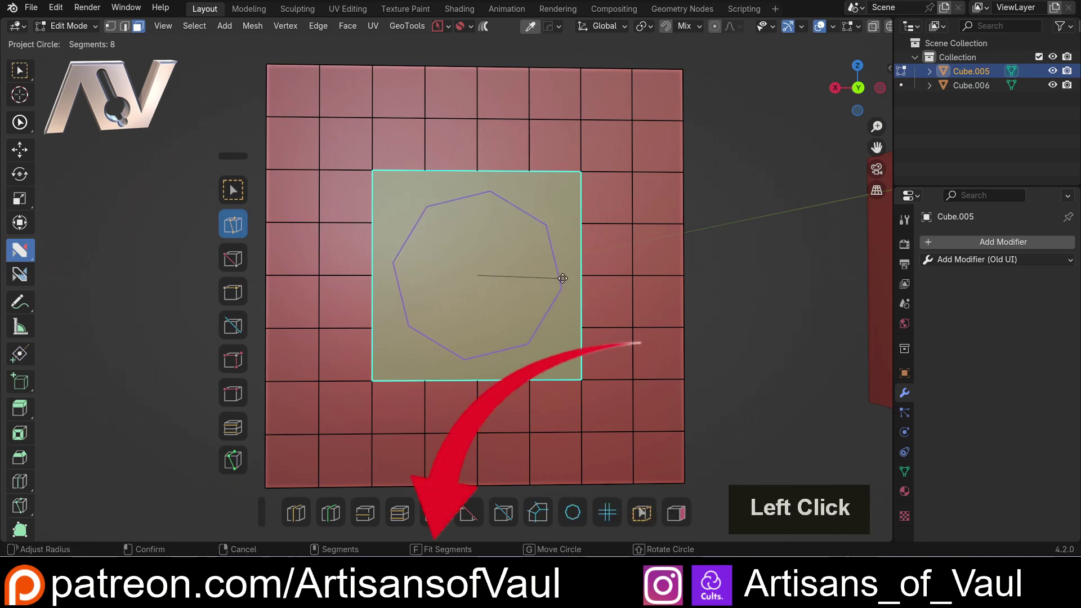
pyautogui.scroll(8, 563, 276)
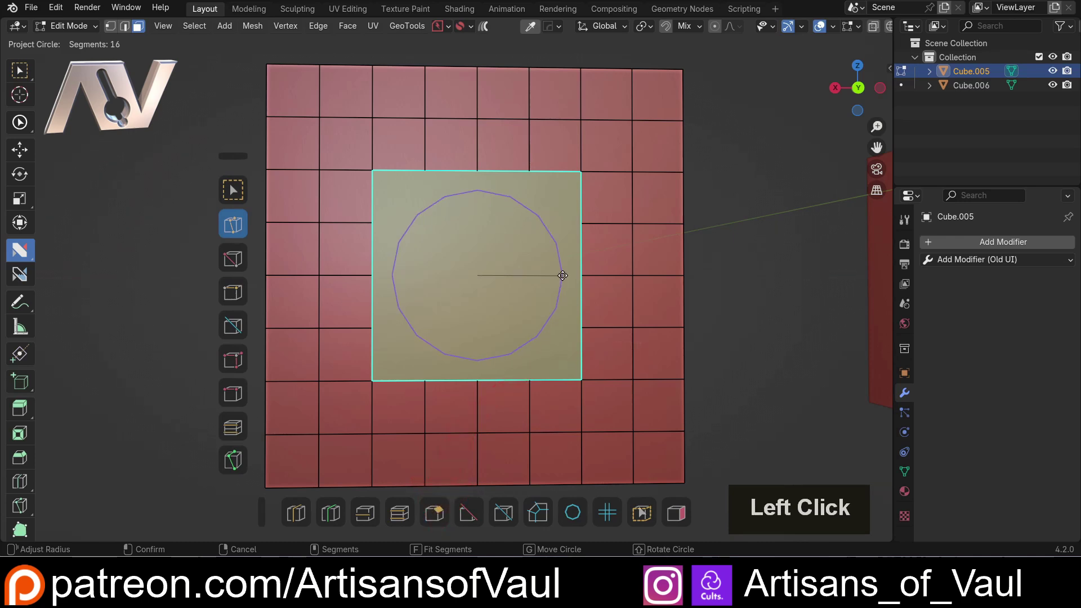
pyautogui.moveTo(559, 275)
pyautogui.mouseDown()
pyautogui.moveTo(542, 276)
pyautogui.moveTo(558, 282)
pyautogui.mouseUp()
pyautogui.scroll(3, 524, 267)
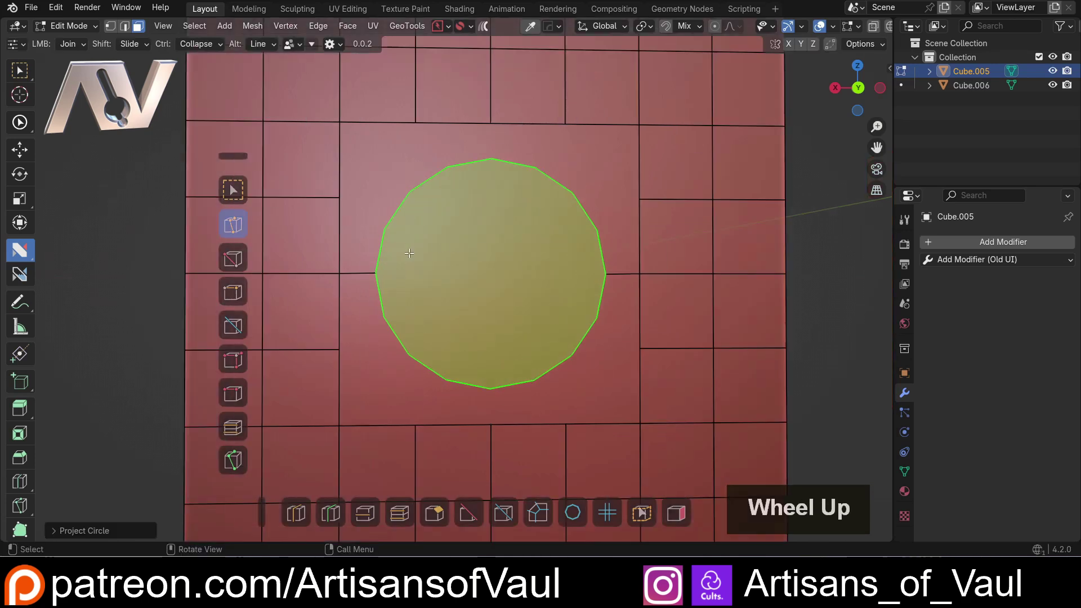
# - Sketch annotation circles around the grid vertices along the top edge
pyautogui.keyDown('shift'); pyautogui.moveTo(248, 208); pyautogui.dragTo(287, 200, button='middle'); pyautogui.keyUp('shift')
pyautogui.press('d')
pyautogui.click(369, 117)
pyautogui.click(437, 115)
pyautogui.moveTo(513, 110); pyautogui.dragTo(521, 116)
# - Circle more grid and circle vertices with annotations, then undo all the sketches
pyautogui.moveTo(603, 113); pyautogui.dragTo(674, 118)
pyautogui.moveTo(682, 179)
pyautogui.mouseDown()
pyautogui.moveTo(657, 176)
pyautogui.moveTo(670, 193)
pyautogui.mouseUp()
pyautogui.moveTo(670, 263)
pyautogui.mouseDown()
pyautogui.moveTo(660, 276)
pyautogui.moveTo(672, 260)
pyautogui.mouseUp()
pyautogui.moveTo(423, 217); pyautogui.dragTo(419, 209)
pyautogui.moveTo(483, 159); pyautogui.dragTo(479, 158)
pyautogui.moveTo(515, 145); pyautogui.dragTo(510, 161)
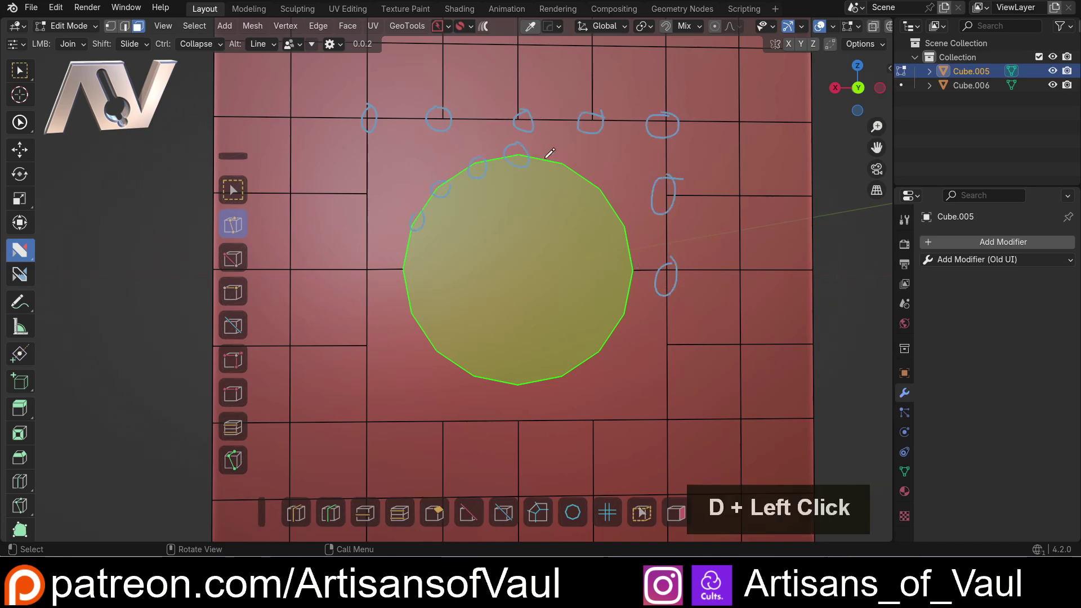
pyautogui.hotkey('ctrl', 'z')
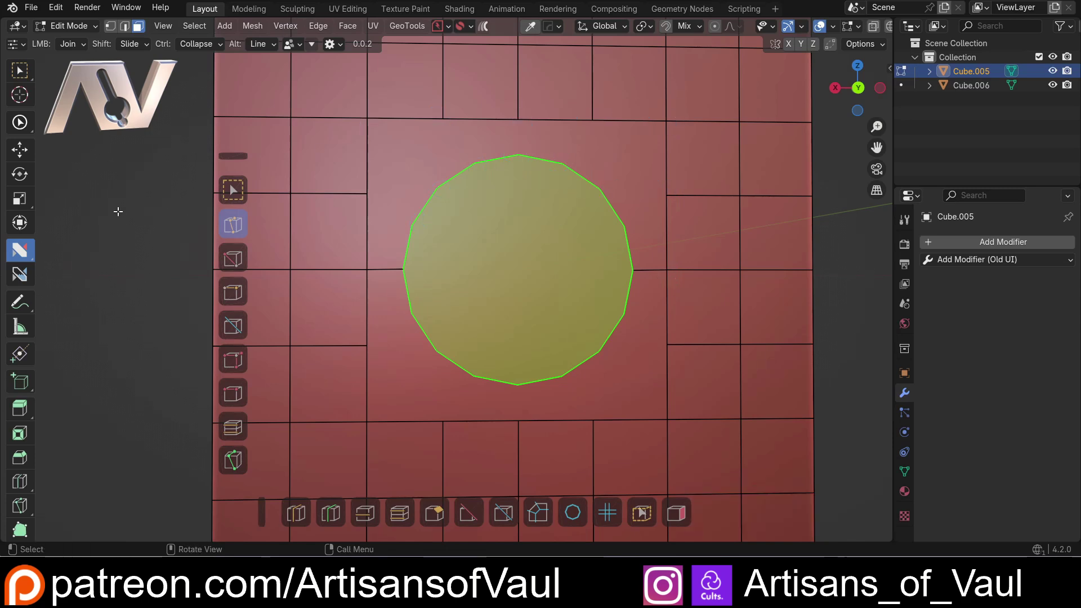
# - Join every circle vertex around the ring to its nearest grid corner with nSolve
pyautogui.click(410, 242)
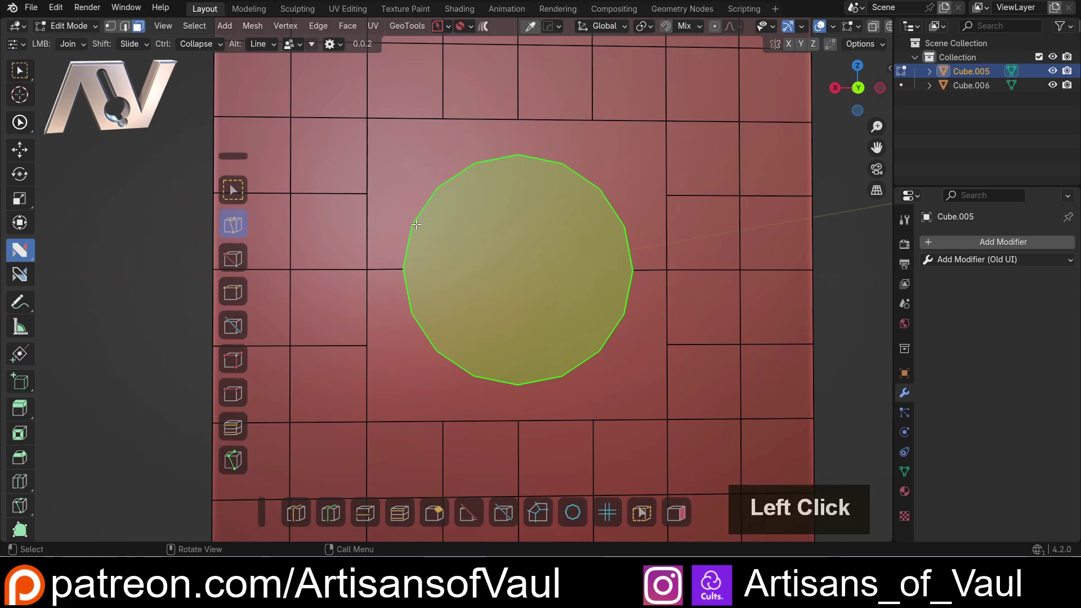
pyautogui.moveTo(416, 224); pyautogui.dragTo(367, 195)
pyautogui.moveTo(436, 187); pyautogui.dragTo(368, 118)
pyautogui.moveTo(474, 163); pyautogui.dragTo(443, 119)
pyautogui.moveTo(517, 155); pyautogui.dragTo(518, 119)
pyautogui.moveTo(563, 163); pyautogui.dragTo(600, 133)
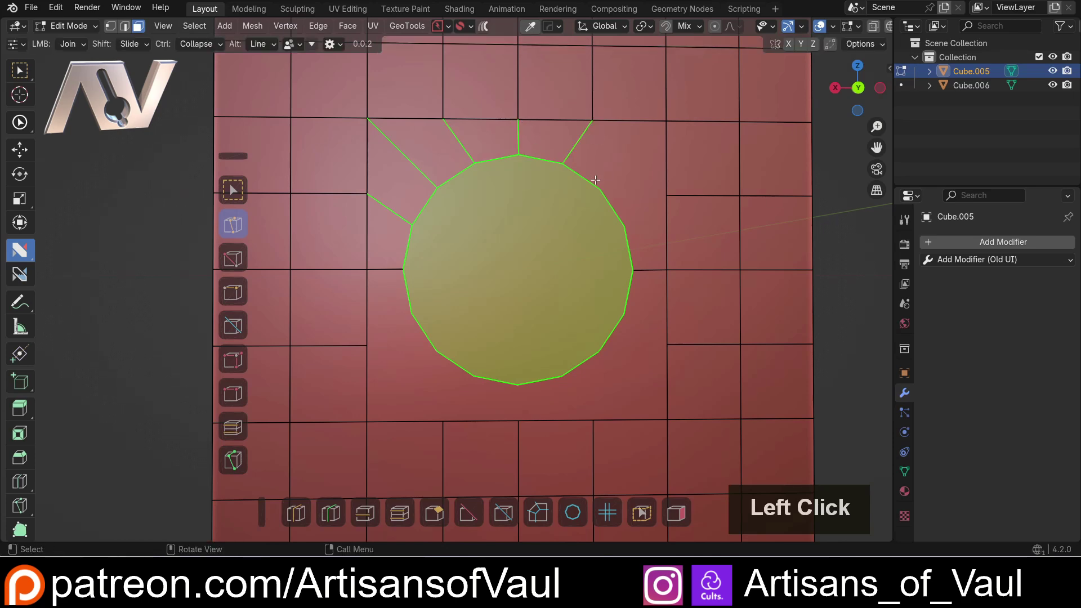
pyautogui.moveTo(599, 187); pyautogui.dragTo(666, 121)
pyautogui.moveTo(624, 226); pyautogui.dragTo(666, 196)
pyautogui.moveTo(623, 313); pyautogui.dragTo(666, 343)
pyautogui.moveTo(599, 352); pyautogui.dragTo(667, 419)
pyautogui.moveTo(562, 376); pyautogui.dragTo(593, 420)
pyautogui.moveTo(518, 385); pyautogui.dragTo(518, 419)
pyautogui.moveTo(474, 375); pyautogui.dragTo(442, 422)
pyautogui.moveTo(437, 352); pyautogui.dragTo(368, 421)
pyautogui.moveTo(411, 314); pyautogui.dragTo(367, 344)
pyautogui.scroll(-3, 418, 282)
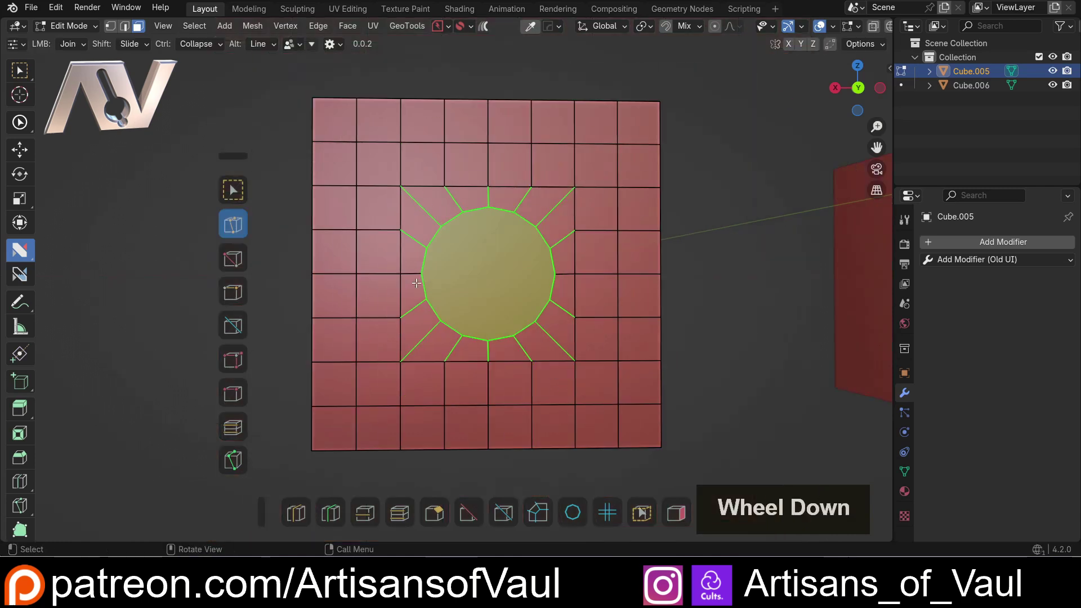
# - Extrude Cube.005's 16-sided circle face inward to cut a round recess into its side
pyautogui.press('Tab')
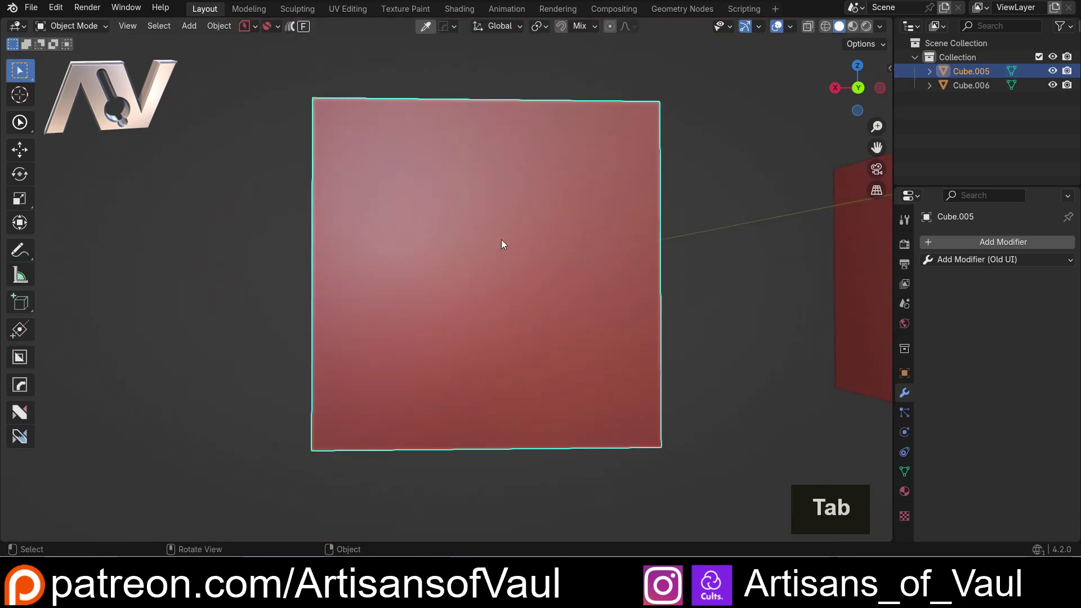
pyautogui.press('Tab')
pyautogui.scroll(2, 483, 244)
pyautogui.moveTo(483, 244); pyautogui.dragTo(720, 254, button='middle')
pyautogui.press('Tab')
pyautogui.click(821, 251)
pyautogui.click(488, 270)
pyautogui.moveTo(487, 269); pyautogui.dragTo(648, 270, button='middle')
pyautogui.press('e')
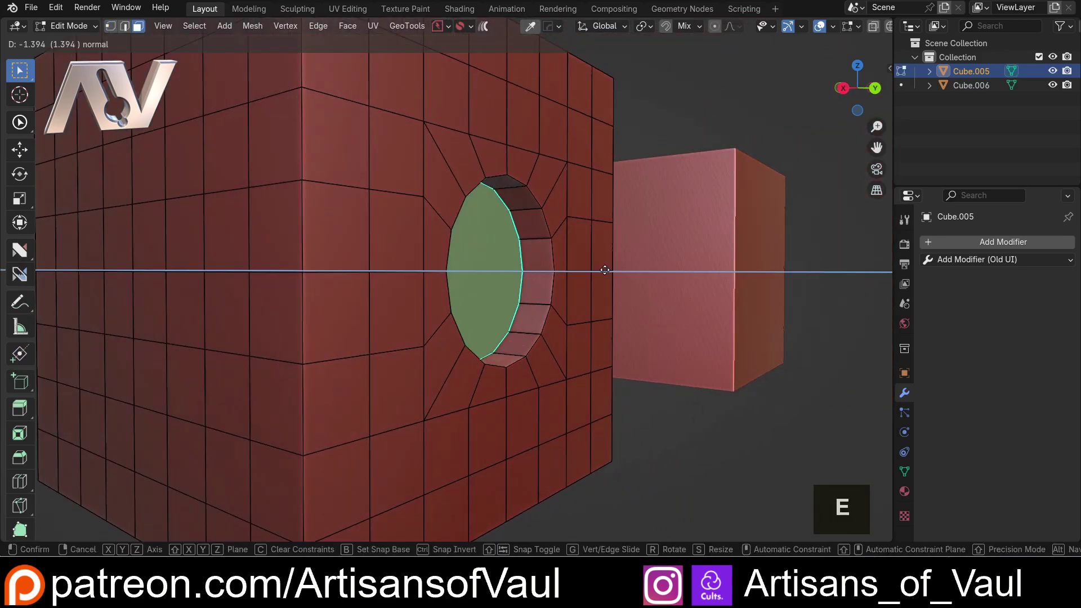
pyautogui.click(585, 235)
# - Return to Object Mode and select the right cube, Cube.006
pyautogui.press('Tab')
pyautogui.click(575, 135)
pyautogui.moveTo(575, 135); pyautogui.dragTo(563, 218, button='middle')
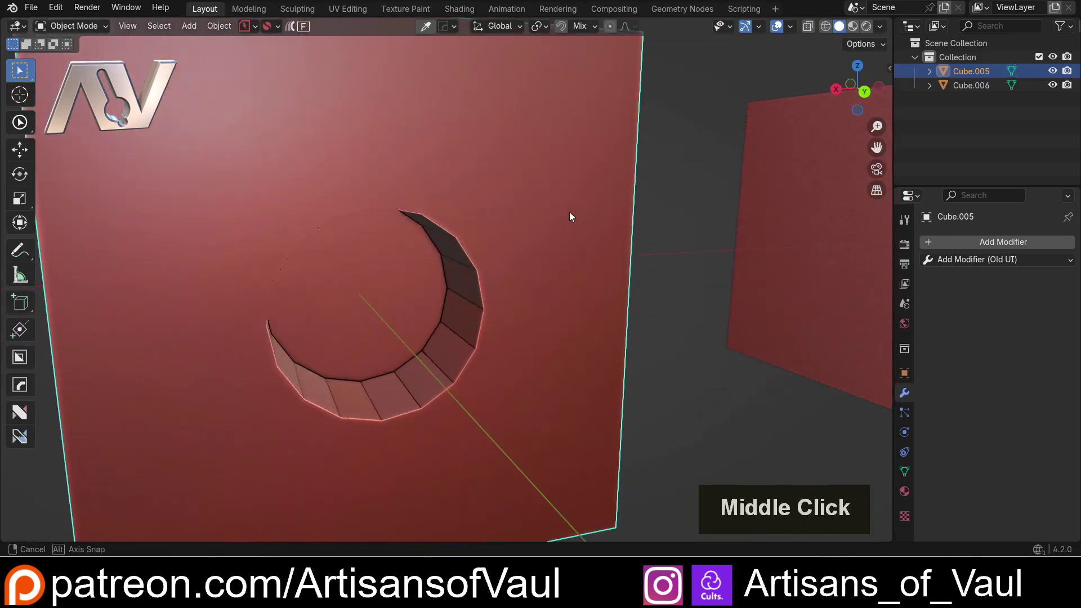
pyautogui.scroll(-4, 647, 259)
pyautogui.click(675, 246)
pyautogui.moveTo(675, 246); pyautogui.dragTo(550, 278, button='middle')
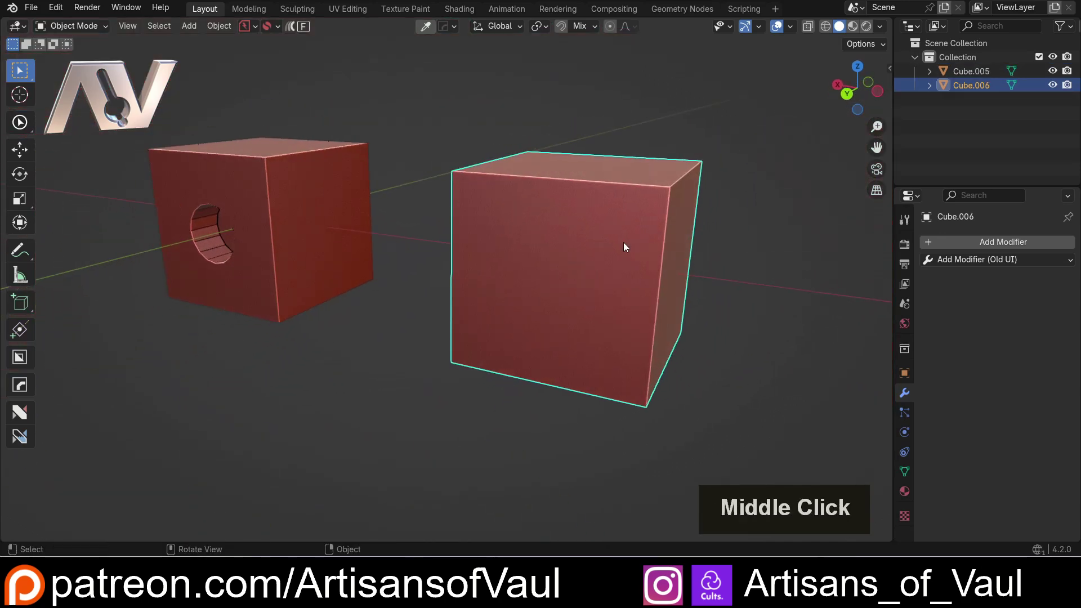
# - Box-select Cube.006's inner vertex block and round it into a circle with LoopTools Circle
pyautogui.press('Tab')
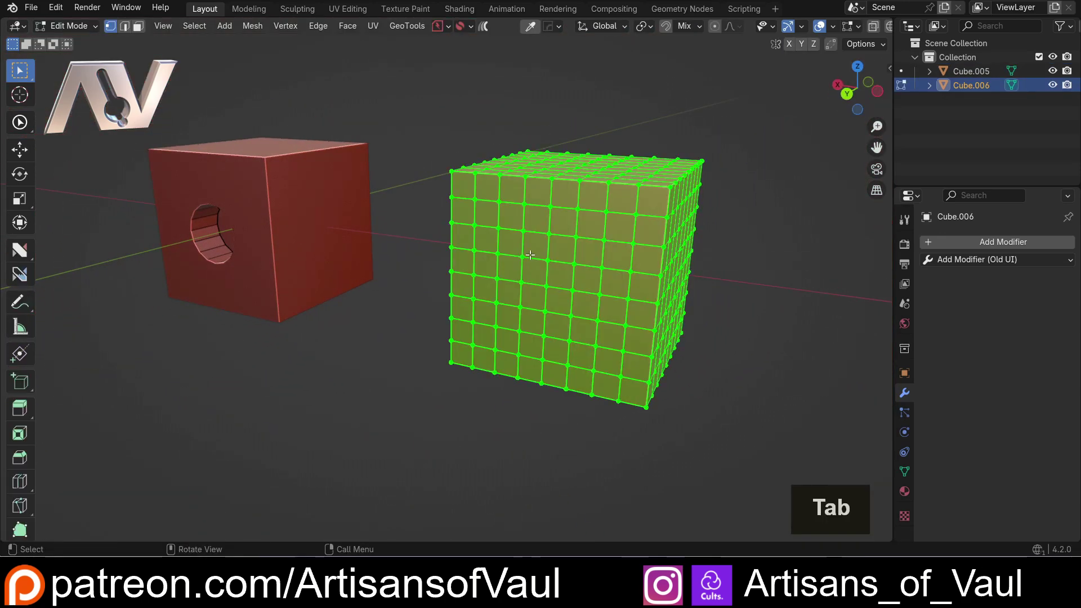
pyautogui.moveTo(509, 257); pyautogui.dragTo(600, 211, button='middle')
pyautogui.moveTo(498, 213); pyautogui.dragTo(579, 309)
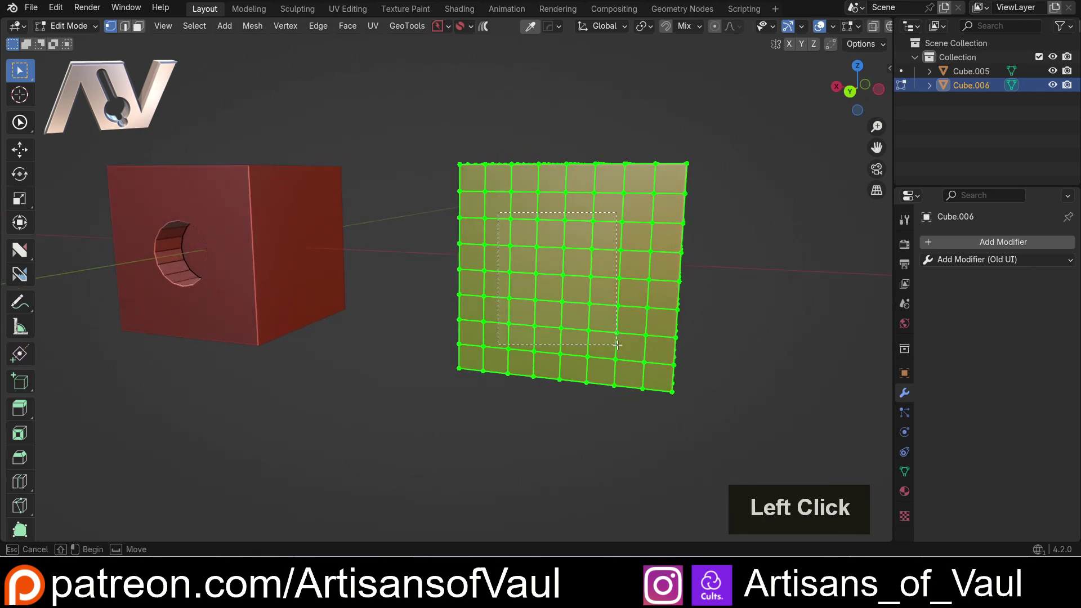
pyautogui.moveTo(630, 341); pyautogui.dragTo(630, 341)
pyautogui.moveTo(585, 282); pyautogui.dragTo(541, 225, button='middle')
pyautogui.keyDown('shift'); pyautogui.moveTo(619, 237); pyautogui.dragTo(580, 231, button='middle'); pyautogui.keyUp('shift')
pyautogui.press('n')
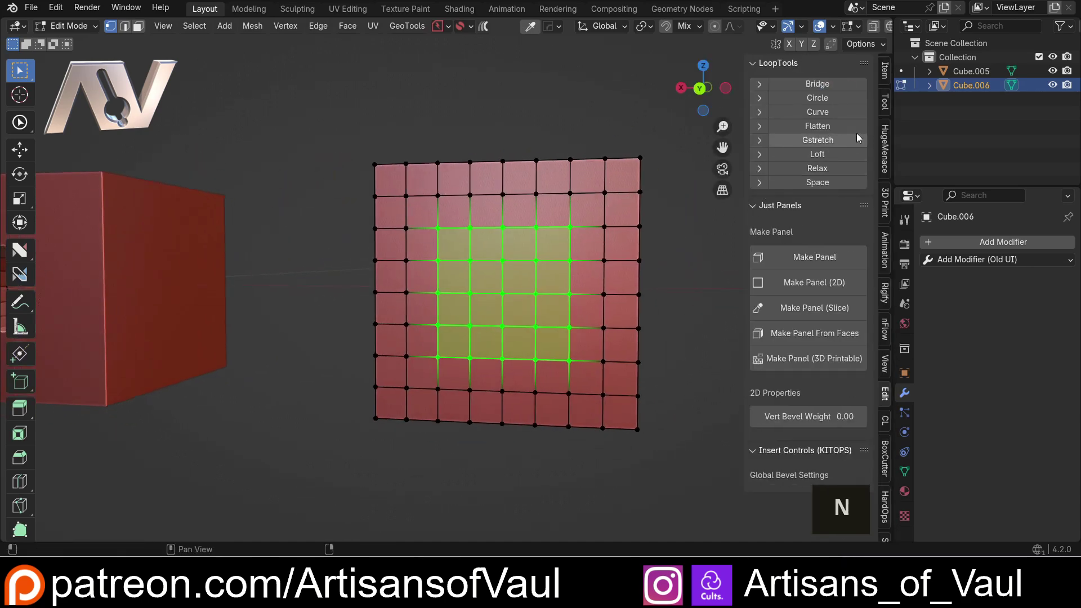
pyautogui.click(886, 400)
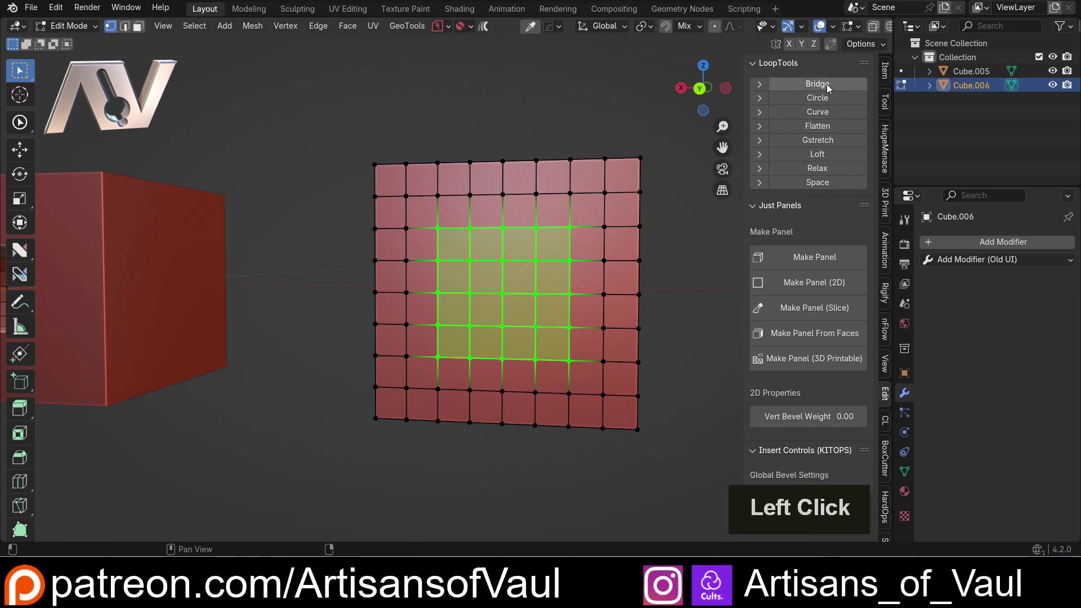
pyautogui.click(809, 97)
# - Extrude the circular faces inward to form Cube.006's round recess
pyautogui.scroll(2, 648, 253)
pyautogui.moveTo(647, 254); pyautogui.dragTo(676, 254, button='middle')
pyautogui.press('e')
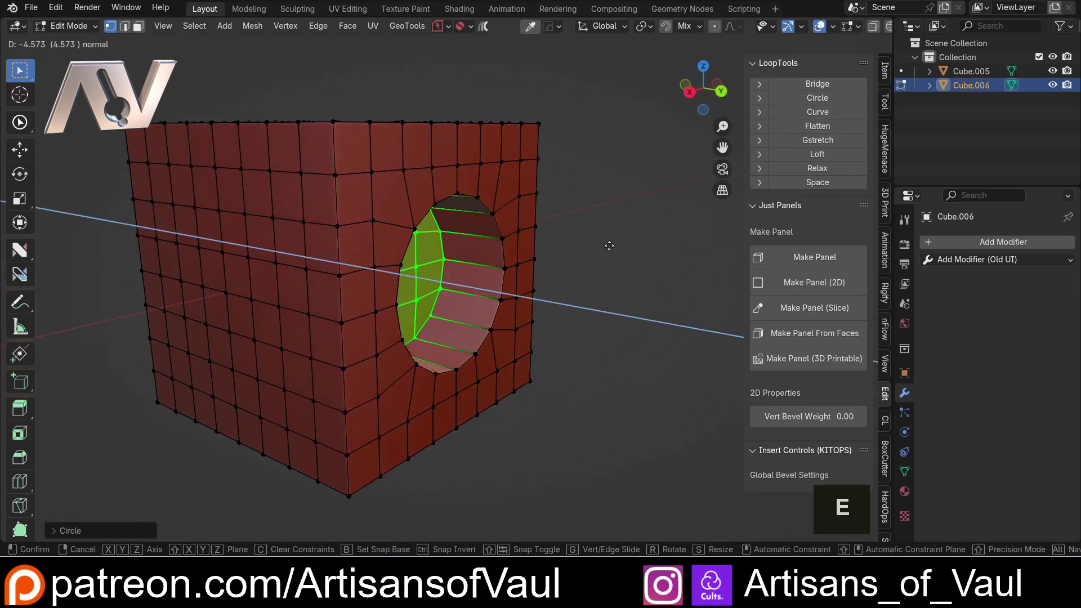
pyautogui.click(598, 251)
pyautogui.moveTo(599, 252); pyautogui.dragTo(408, 219, button='middle')
pyautogui.scroll(-2, 563, 273)
pyautogui.scroll(-2, 372, 234)
pyautogui.moveTo(258, 239); pyautogui.dragTo(332, 237, button='middle')
# - Return to Object Mode and select both holed cubes
pyautogui.press('Tab')
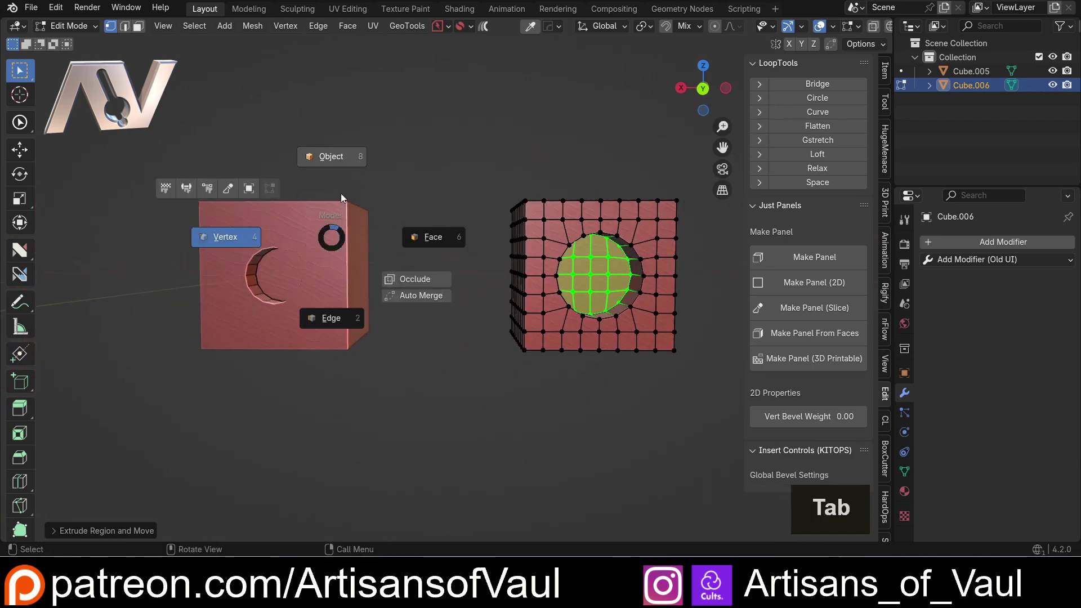
pyautogui.click(348, 159)
pyautogui.keyDown('shift'); pyautogui.click(292, 238); pyautogui.keyUp('shift')
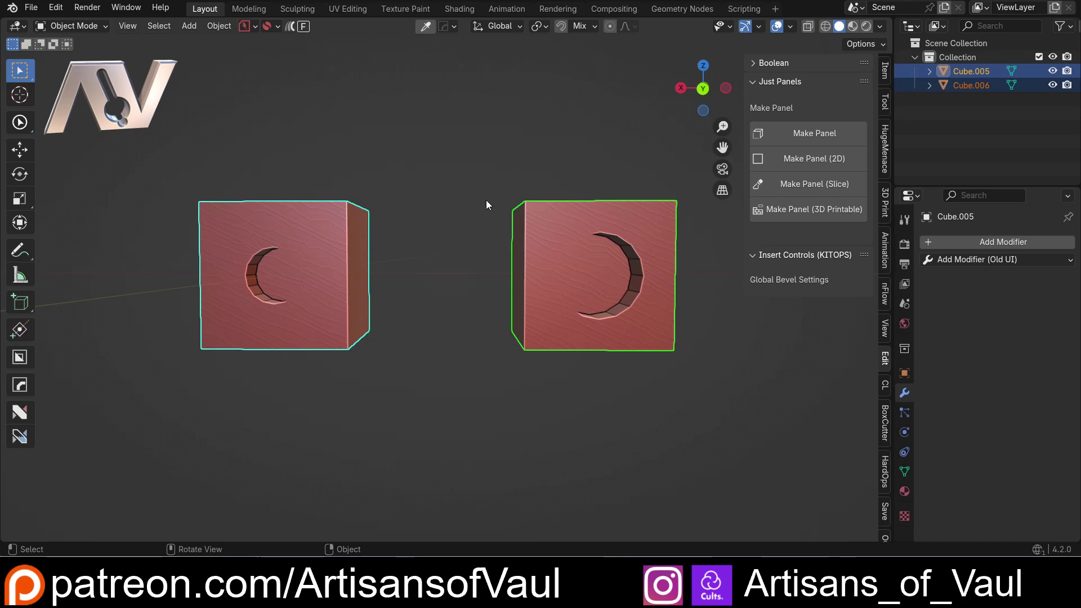
# - Add level-2 Subdivision Surface modifiers to both cubes with Ctrl+2
pyautogui.hotkey('ctrl', '2')
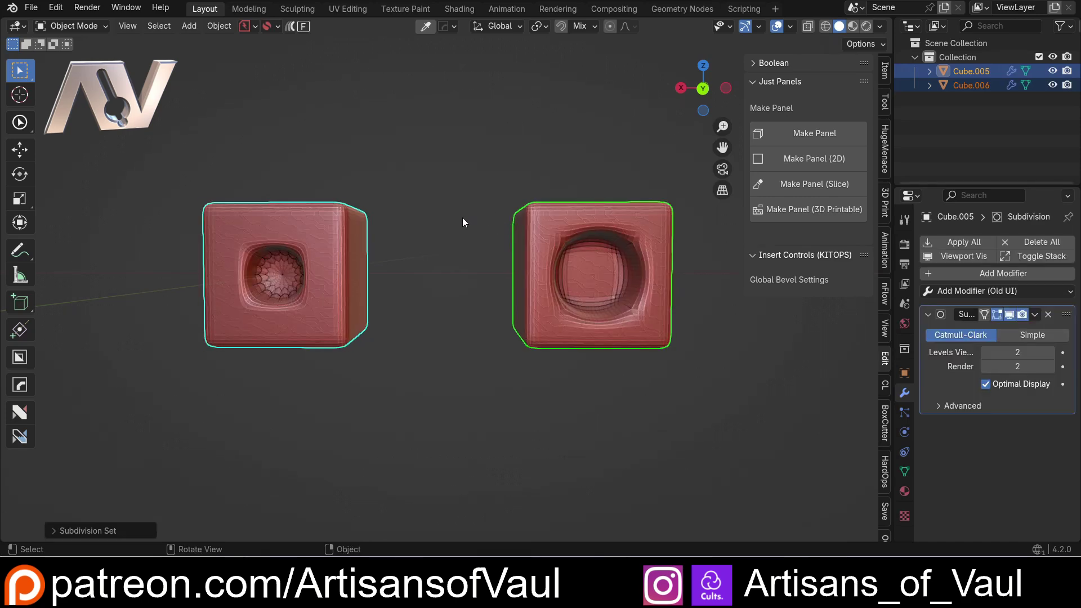
pyautogui.keyDown('shift'); pyautogui.moveTo(454, 219); pyautogui.dragTo(361, 204, button='middle'); pyautogui.keyUp('shift')
pyautogui.scroll(2, 356, 219)
pyautogui.scroll(2, 358, 217)
pyautogui.scroll(2, 269, 232)
pyautogui.scroll(-2, 258, 228)
pyautogui.keyDown('shift'); pyautogui.moveTo(258, 228); pyautogui.dragTo(557, 180, button='middle'); pyautogui.keyUp('shift')
pyautogui.keyDown('shift'); pyautogui.moveTo(289, 196); pyautogui.dragTo(472, 242, button='middle'); pyautogui.keyUp('shift')
pyautogui.scroll(2, 472, 242)
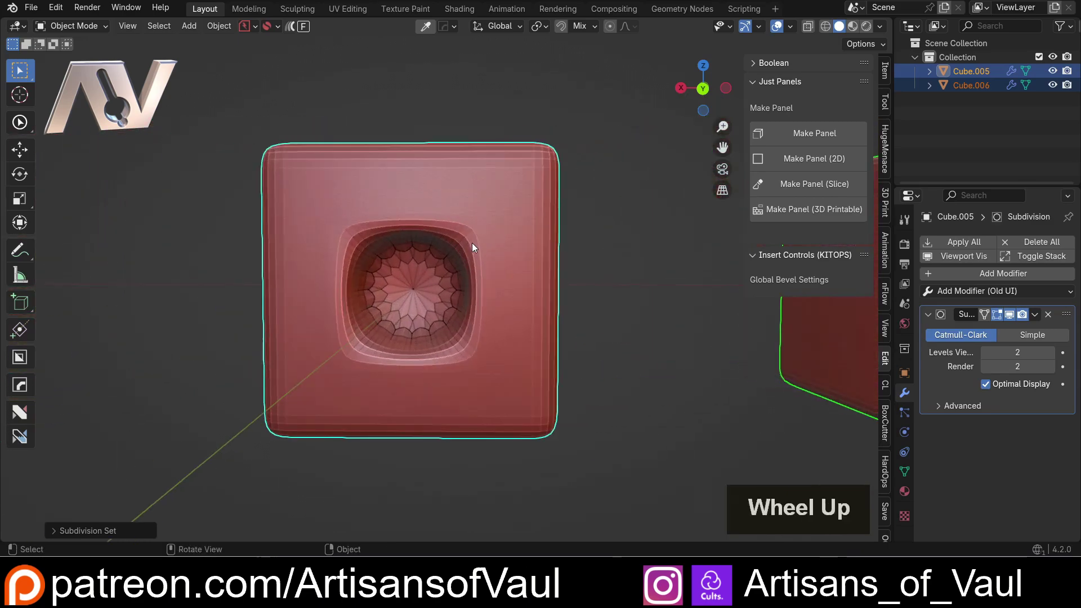
pyautogui.scroll(2, 472, 242)
pyautogui.scroll(3, 353, 235)
# - Turn on the wireframe overlay showing every subdivided edge on both cubes
pyautogui.click(451, 244)
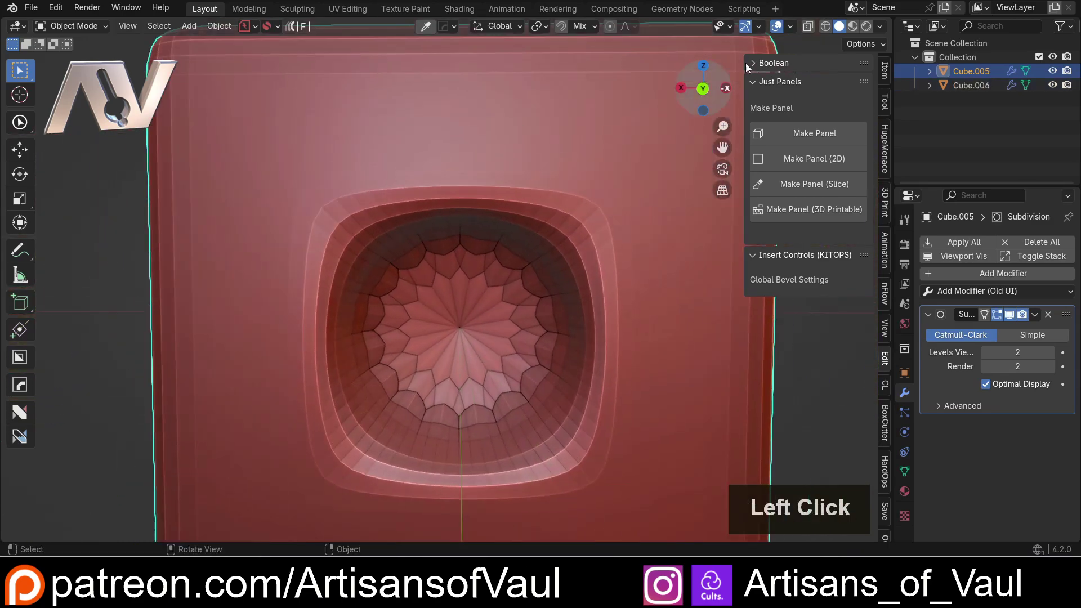
pyautogui.click(791, 26)
pyautogui.click(704, 341)
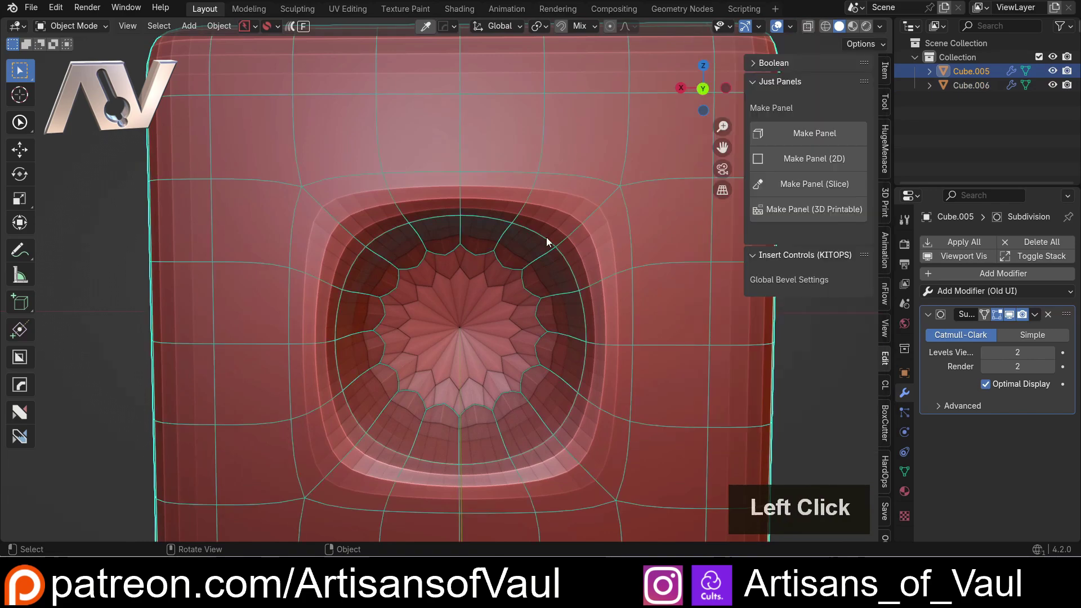
pyautogui.scroll(-4, 546, 237)
pyautogui.click(985, 385)
pyautogui.keyDown('shift'); pyautogui.moveTo(660, 261); pyautogui.dragTo(424, 250, button='middle'); pyautogui.keyUp('shift')
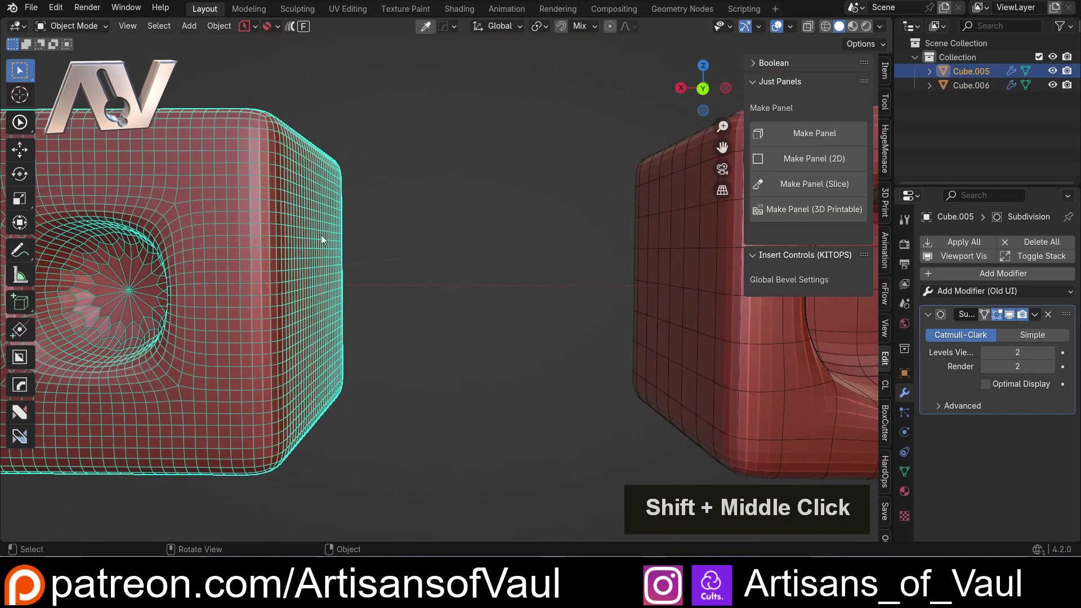
pyautogui.click(819, 368)
pyautogui.click(986, 385)
# - Select Cube.005 and centre its hole in the view
pyautogui.moveTo(563, 282); pyautogui.dragTo(482, 248, button='middle')
pyautogui.click(482, 248)
pyautogui.scroll(4, 434, 231)
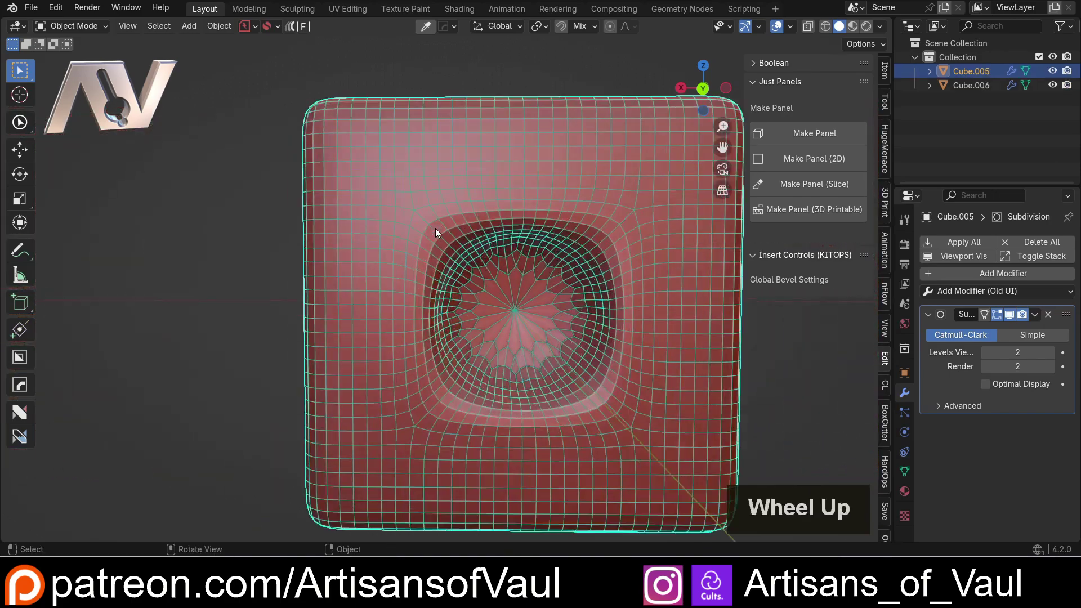
pyautogui.scroll(-1, 530, 251)
pyautogui.keyDown('shift'); pyautogui.moveTo(548, 235); pyautogui.dragTo(448, 206, button='middle'); pyautogui.keyUp('shift')
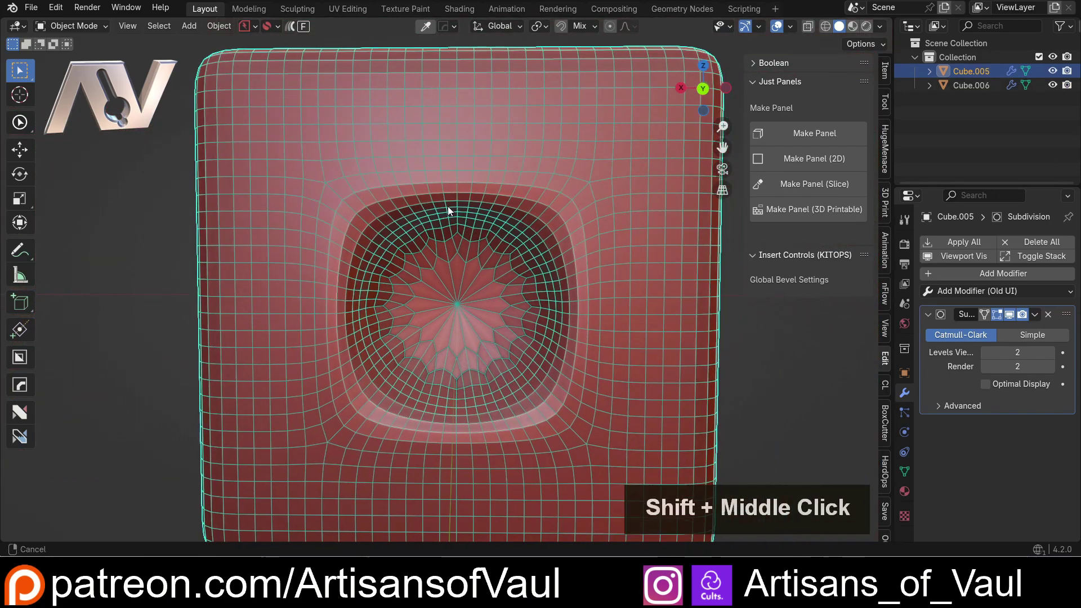
# - In see-through wireframe, inset Cube.005's circular hole bottom with the nSolve tool set to Offset
pyautogui.press('Tab')
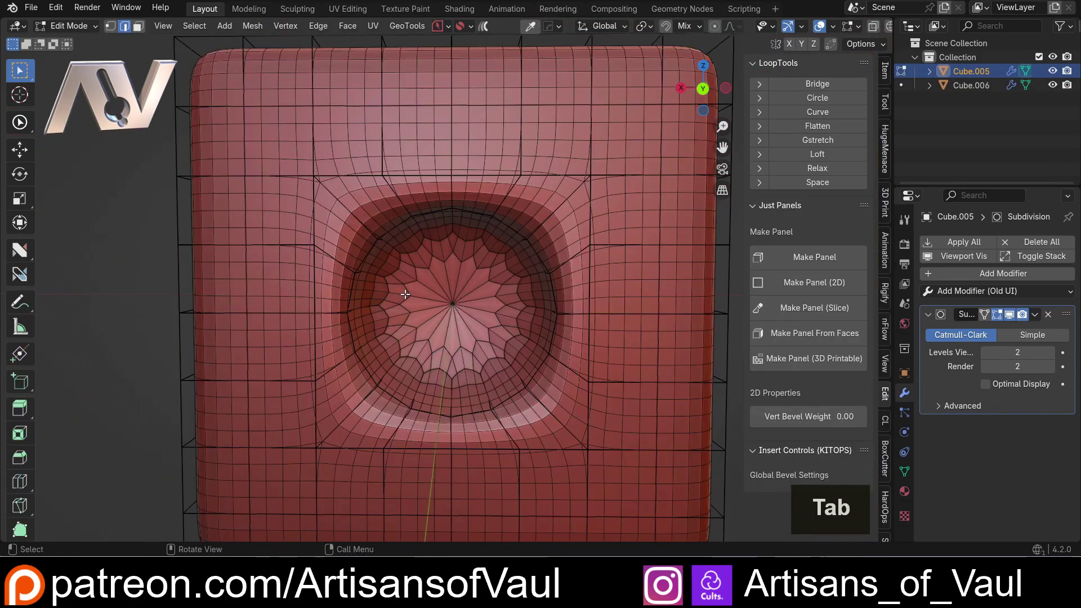
pyautogui.moveTo(445, 262); pyautogui.dragTo(455, 237, button='middle')
pyautogui.hotkey('shift', 'z')
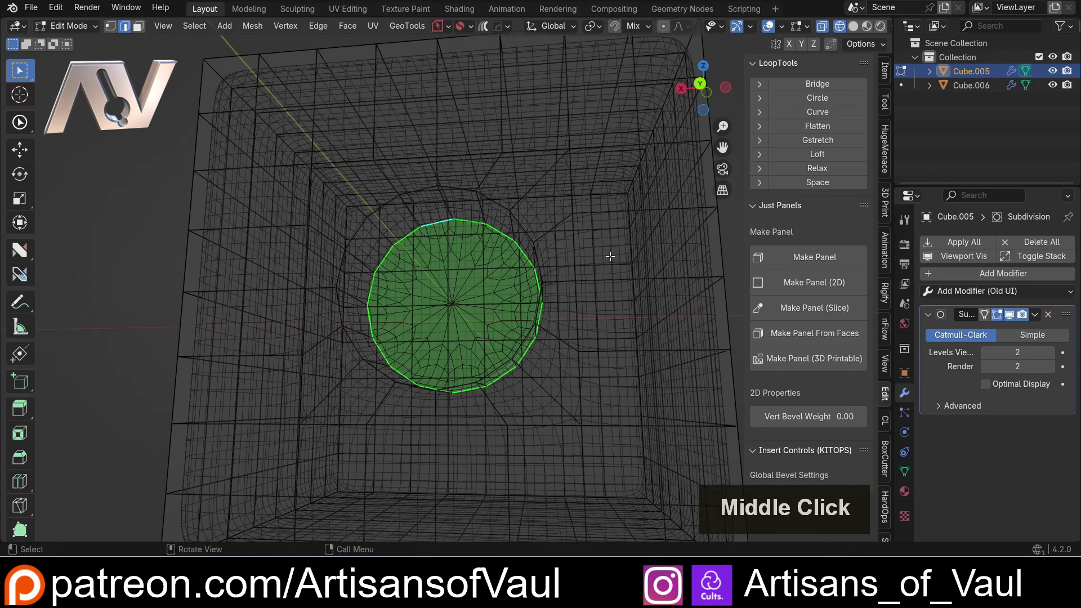
pyautogui.hotkey('alt', '4')
pyautogui.click(543, 262)
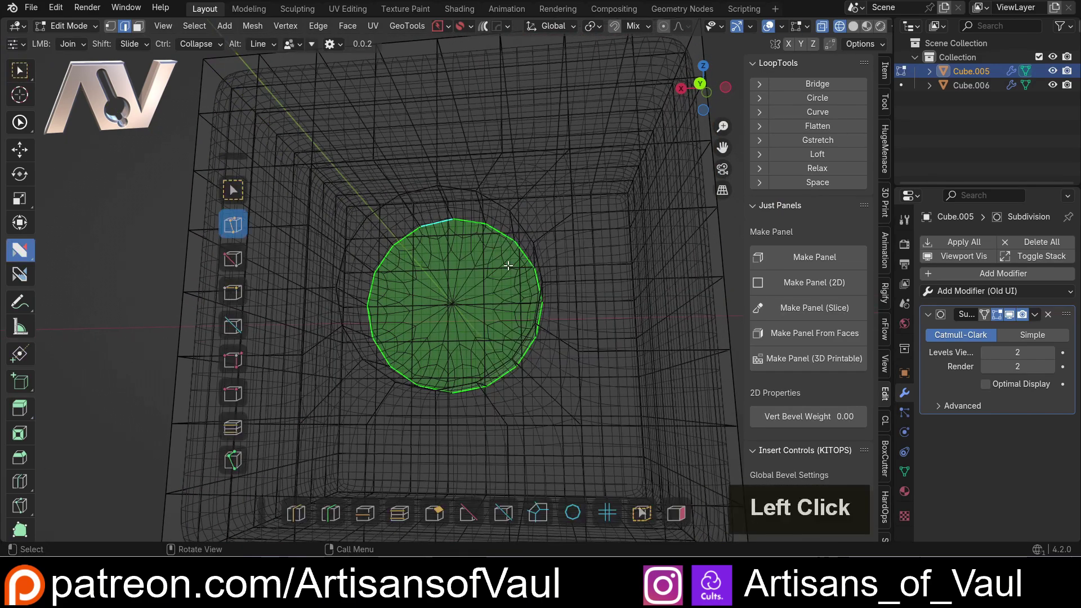
pyautogui.click(233, 429)
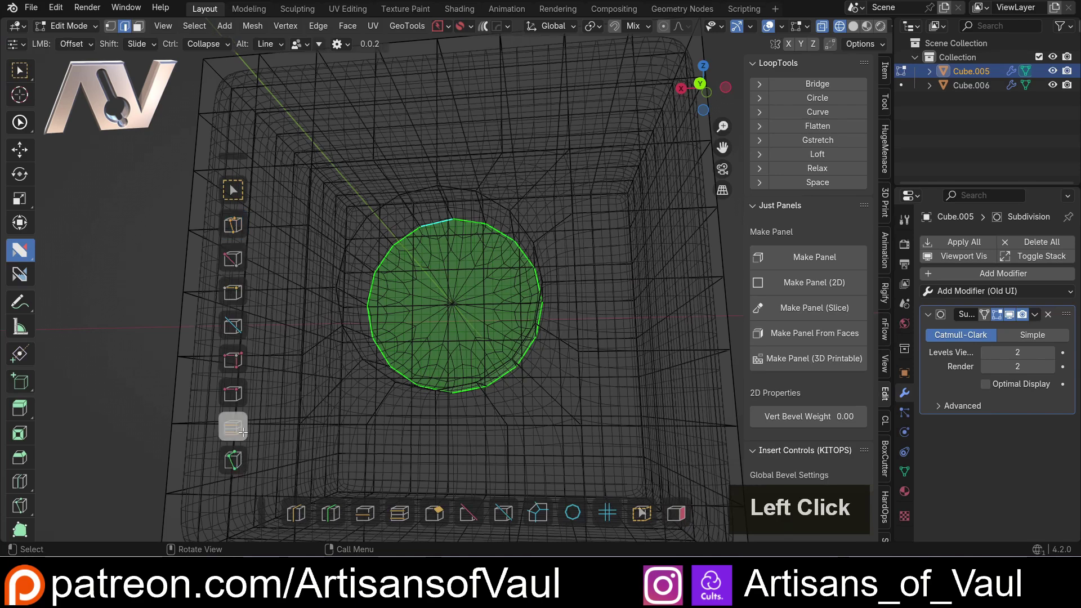
pyautogui.click(415, 384)
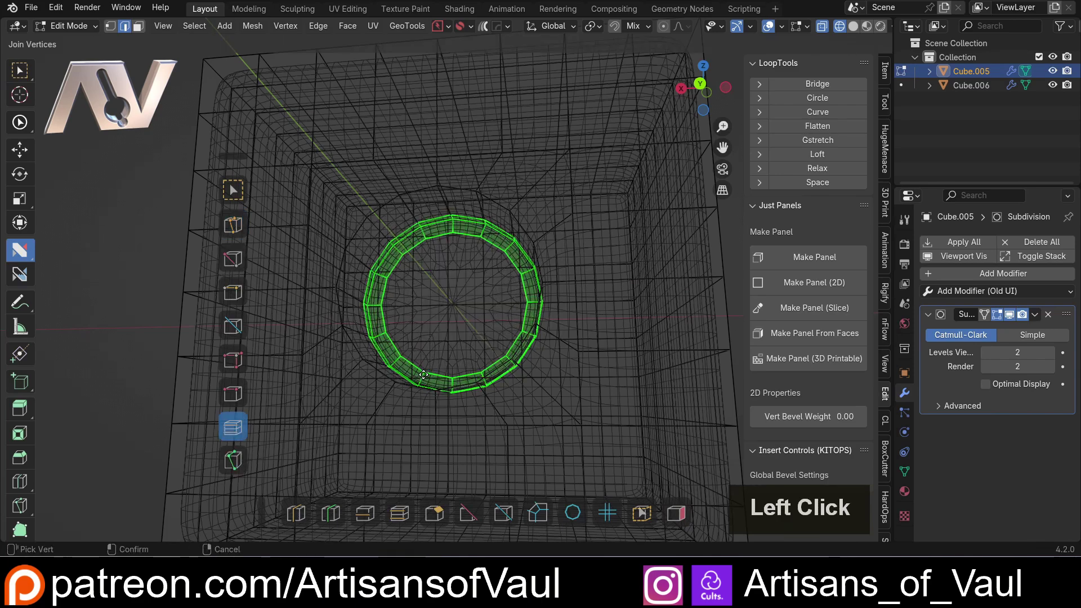
# - Return to Object Mode in solid shading and deselect the cube
pyautogui.press('Tab')
pyautogui.hotkey('shift', 'z')
pyautogui.click(749, 295)
pyautogui.click(762, 330)
pyautogui.moveTo(763, 330); pyautogui.dragTo(447, 294, button='middle')
# - Select Cube.005 and inspect its subdivided hole wireframe from several angles
pyautogui.scroll(3, 523, 285)
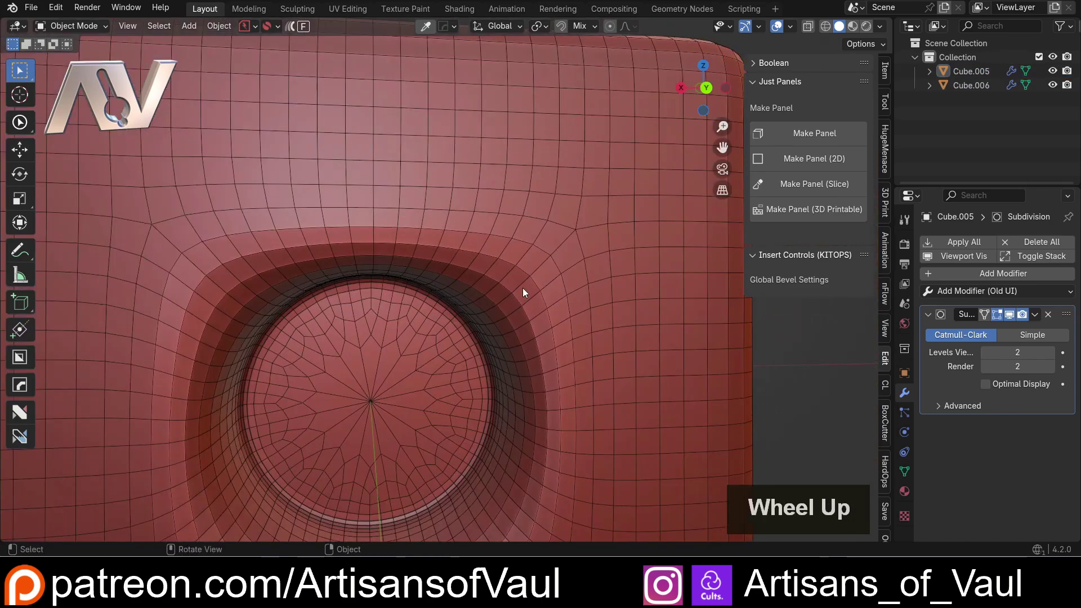
pyautogui.click(521, 283)
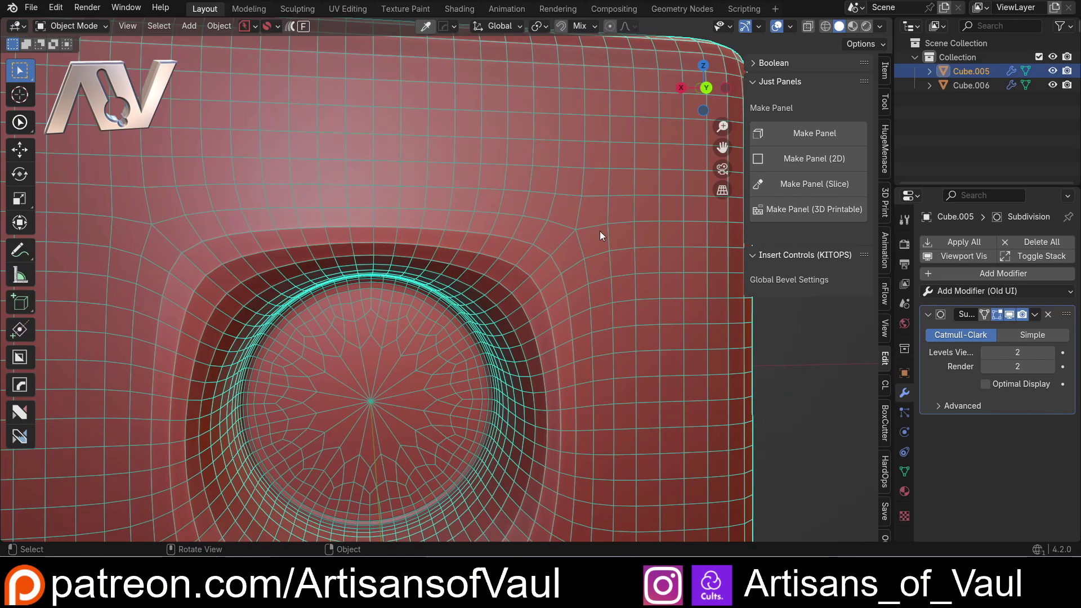
pyautogui.scroll(-2, 577, 256)
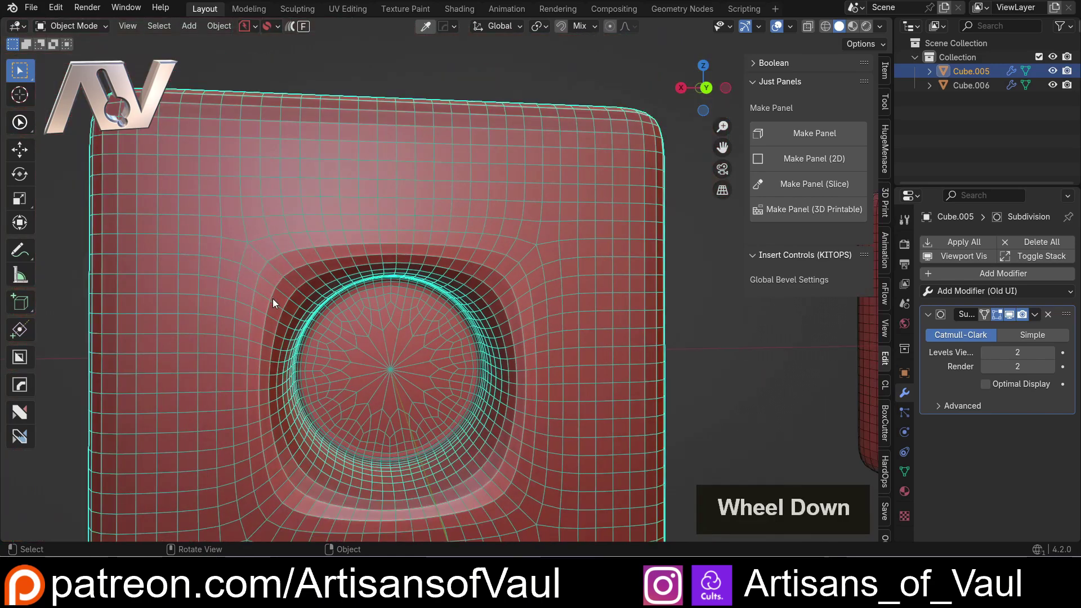
pyautogui.moveTo(273, 298); pyautogui.dragTo(265, 266, button='middle')
pyautogui.moveTo(454, 258); pyautogui.dragTo(463, 285, button='middle')
pyautogui.scroll(-3, 471, 283)
pyautogui.scroll(6, 448, 224)
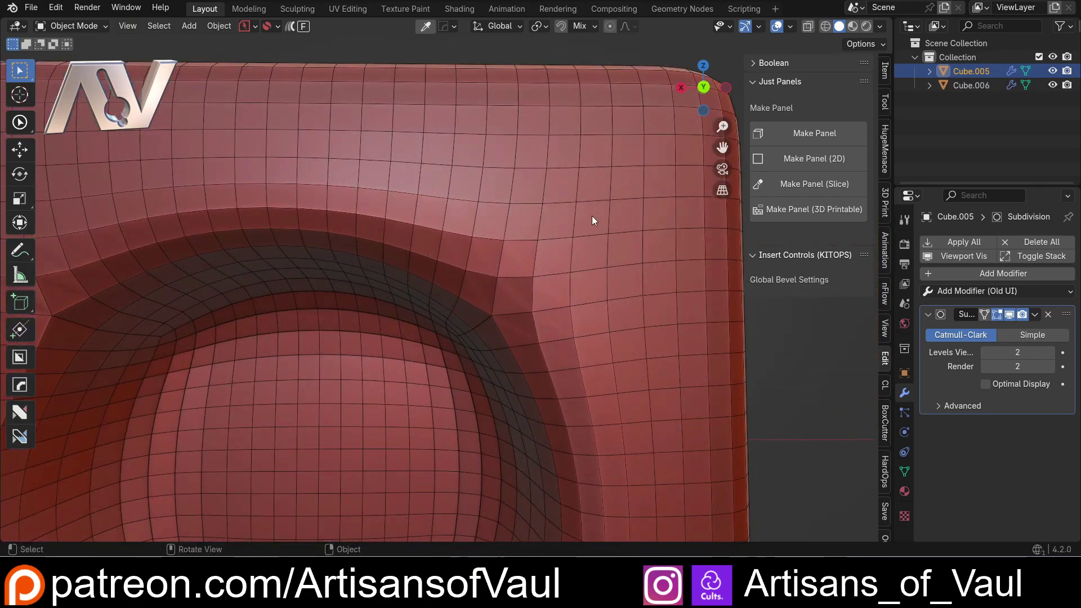
pyautogui.scroll(-6, 502, 295)
pyautogui.keyDown('shift'); pyautogui.moveTo(521, 286); pyautogui.dragTo(647, 190, button='middle'); pyautogui.keyUp('shift')
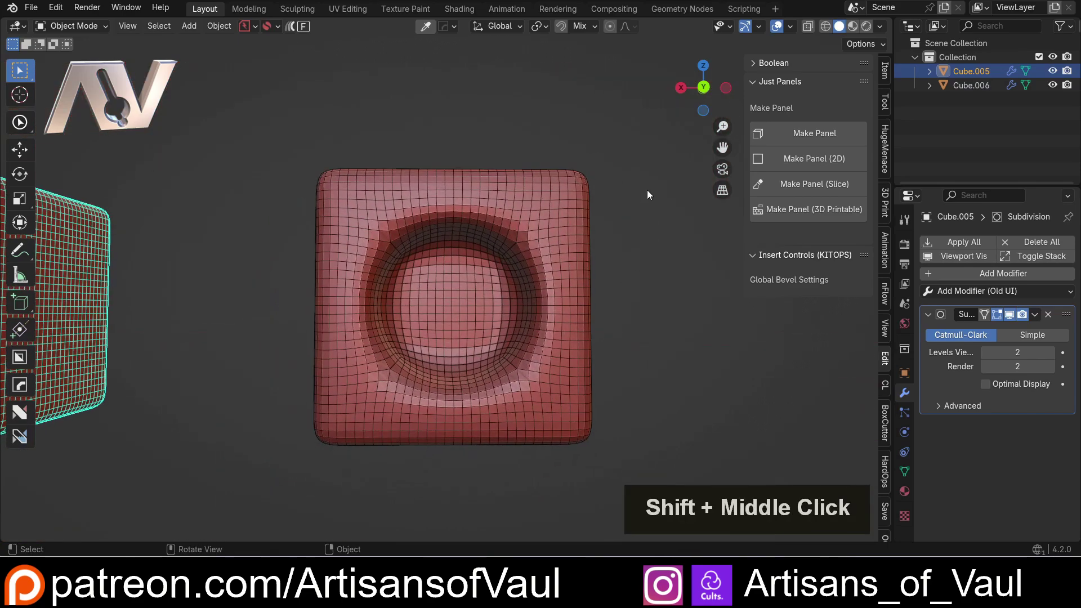
# - Turn off the wireframe overlay and zoom out to show both cubes
pyautogui.click(790, 27)
pyautogui.click(703, 342)
pyautogui.scroll(-2, 684, 337)
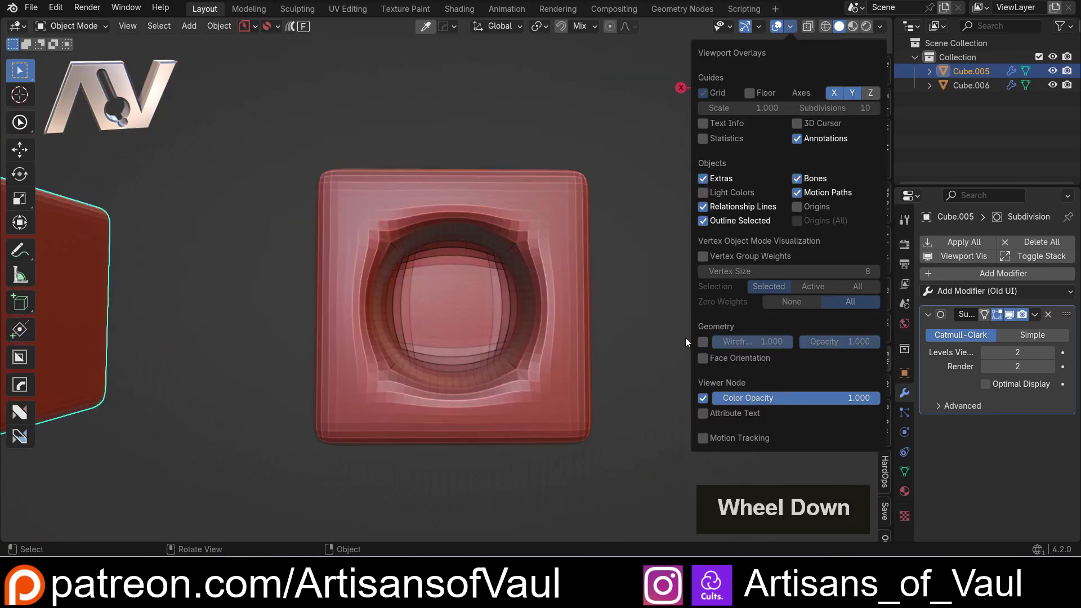
pyautogui.scroll(-3, 434, 253)
pyautogui.keyDown('shift'); pyautogui.moveTo(274, 264); pyautogui.dragTo(450, 265, button='middle'); pyautogui.keyUp('shift')
# - Select only Cube.006 and face its front
pyautogui.click(534, 246)
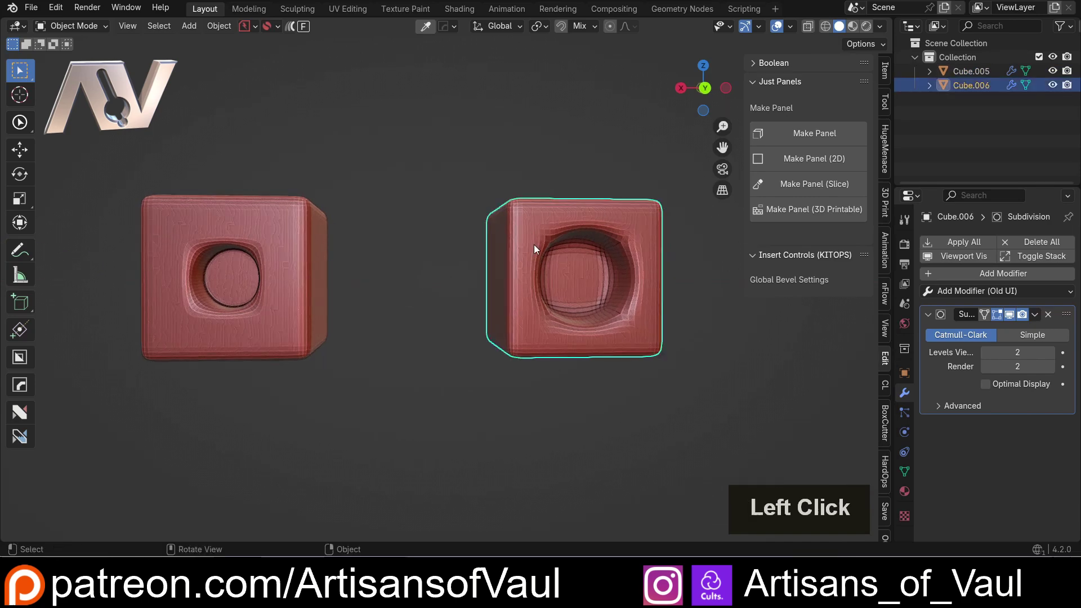
pyautogui.keyDown('shift'); pyautogui.click(302, 260); pyautogui.keyUp('shift')
pyautogui.click(613, 264)
pyautogui.moveTo(613, 265); pyautogui.dragTo(451, 234, button='middle')
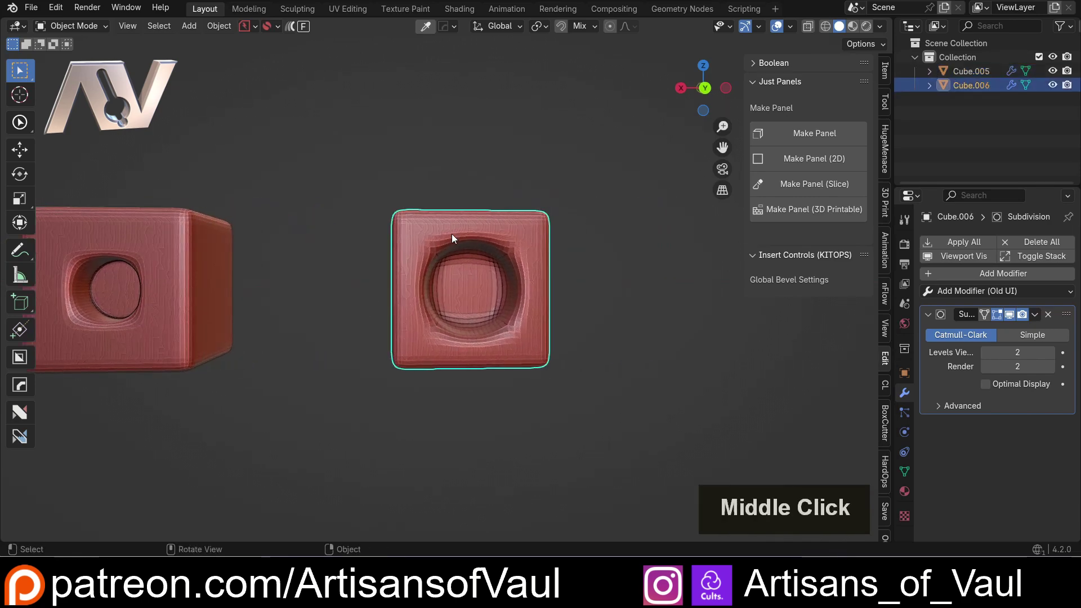
# - Grow Cube.006's hole-floor selection by one ring and scale it inward excluding the Y axis
pyautogui.press('Tab')
pyautogui.moveTo(490, 270); pyautogui.dragTo(508, 283, button='middle')
pyautogui.scroll(2, 508, 283)
pyautogui.hotkey('shift', 'z')
pyautogui.hotkey('shift', 'z')
pyautogui.press('ctrl+KP_Add')
pyautogui.press('s')
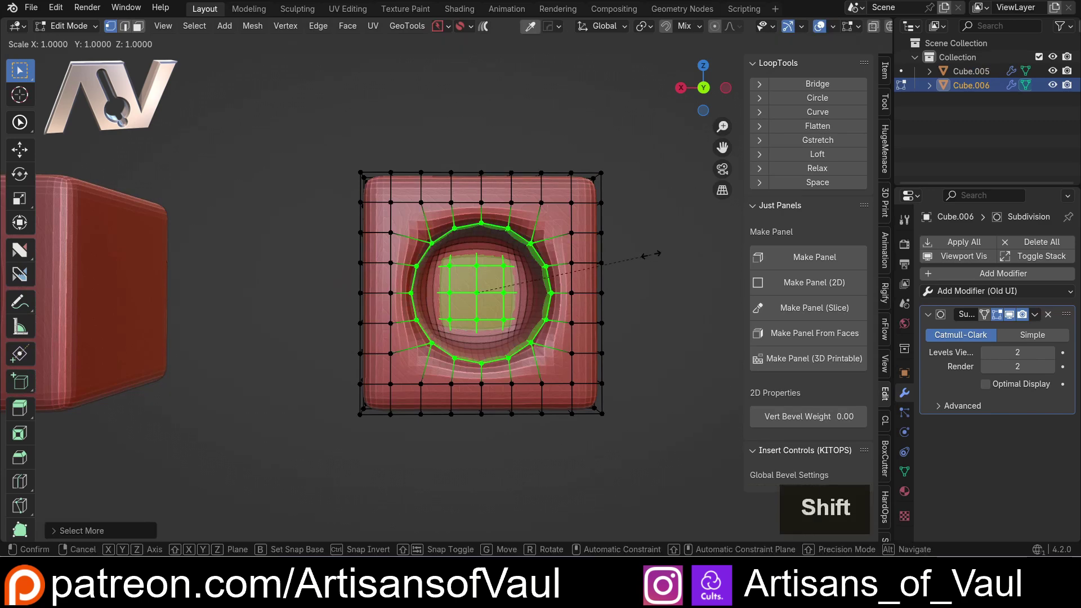
pyautogui.hotkey('shift', 'y')
pyautogui.click(635, 258)
pyautogui.scroll(-3, 634, 259)
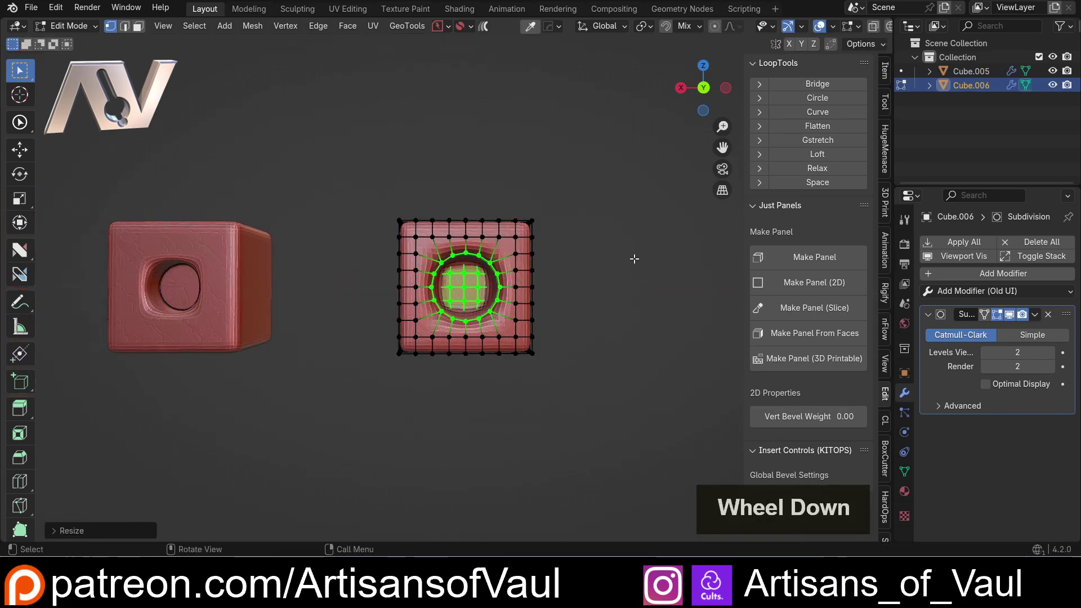
pyautogui.press('Tab')
pyautogui.moveTo(330, 239); pyautogui.dragTo(339, 266, button='middle')
pyautogui.scroll(1, 338, 265)
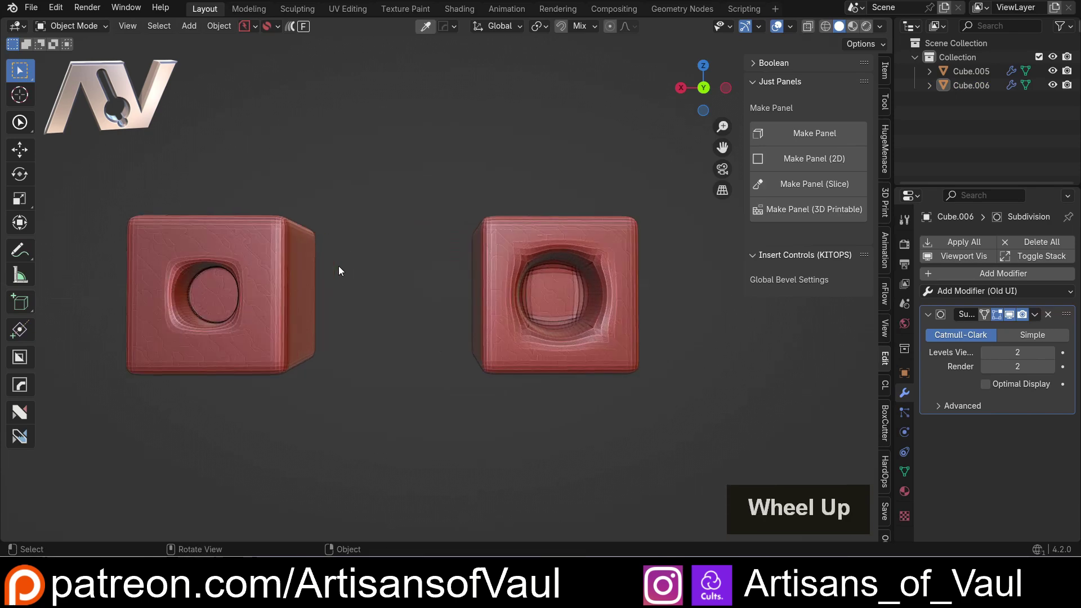
# - Select Cube.006, enter Edit Mode and frame its front face
pyautogui.click(244, 255)
pyautogui.click(531, 256)
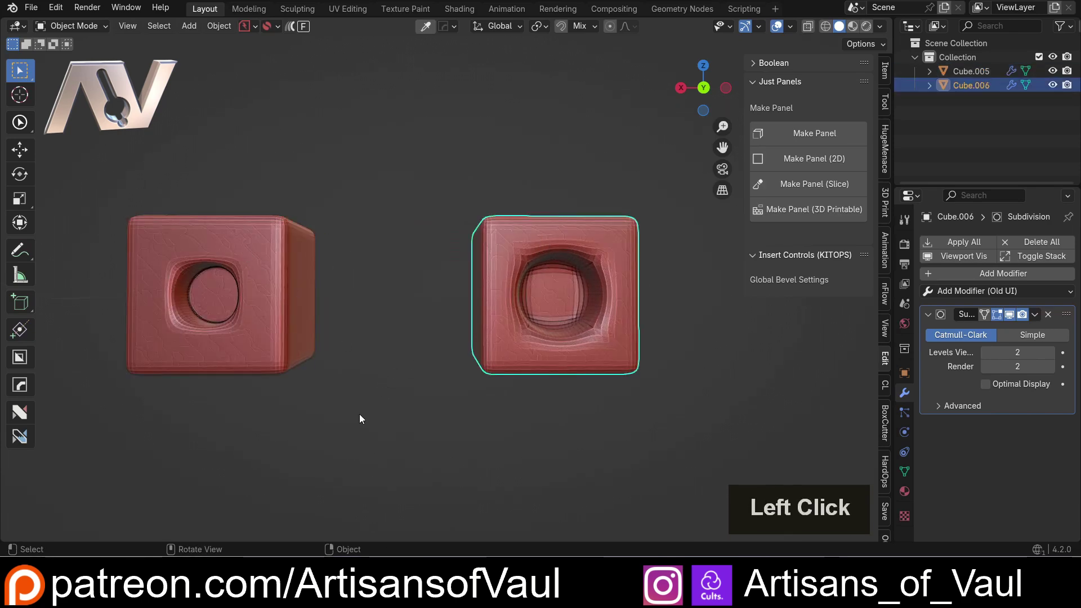
pyautogui.keyDown('shift'); pyautogui.moveTo(428, 303); pyautogui.dragTo(373, 283, button='middle'); pyautogui.keyUp('shift')
pyautogui.press('Tab')
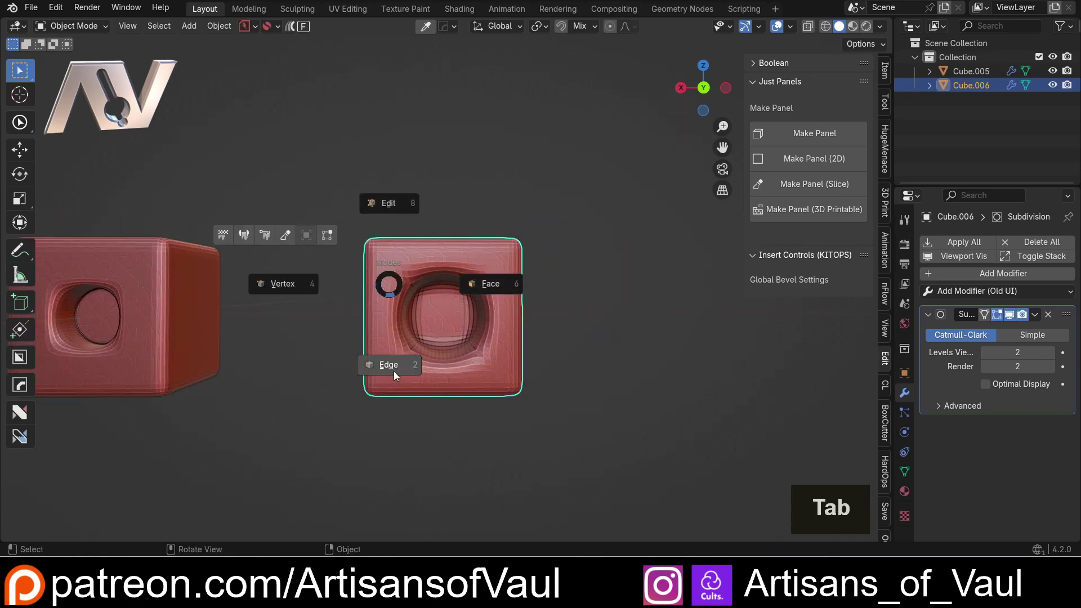
pyautogui.scroll(4, 383, 357)
pyautogui.keyDown('shift'); pyautogui.moveTo(383, 357); pyautogui.dragTo(369, 237, button='middle'); pyautogui.keyUp('shift')
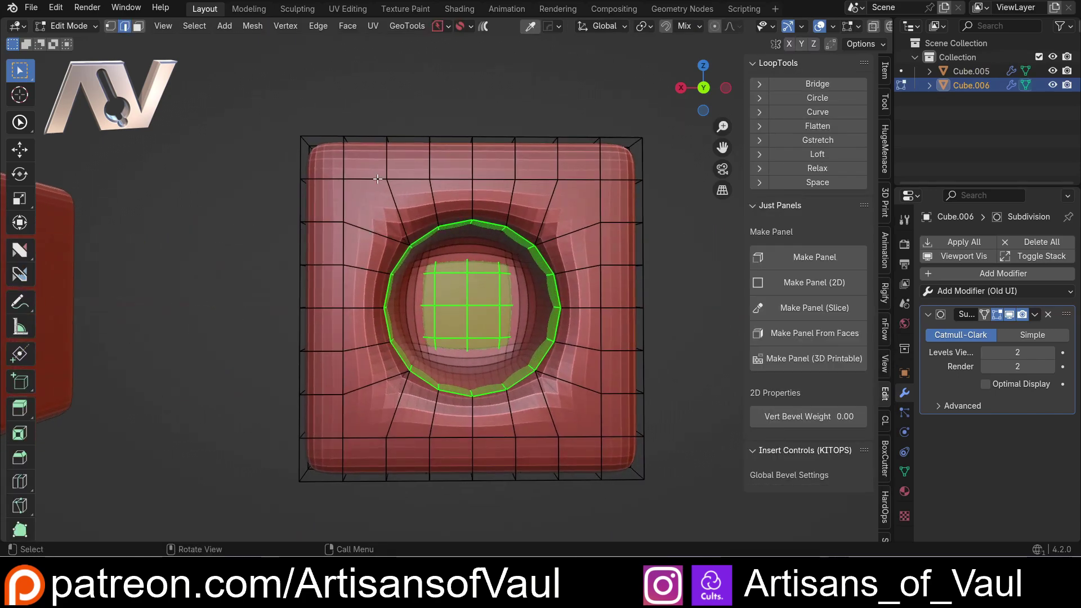
pyautogui.moveTo(360, 220); pyautogui.dragTo(429, 242, button='middle')
# - Add four edge loops left, above, right and below the hole, each slid tight against it
pyautogui.hotkey('ctrl', 'r')
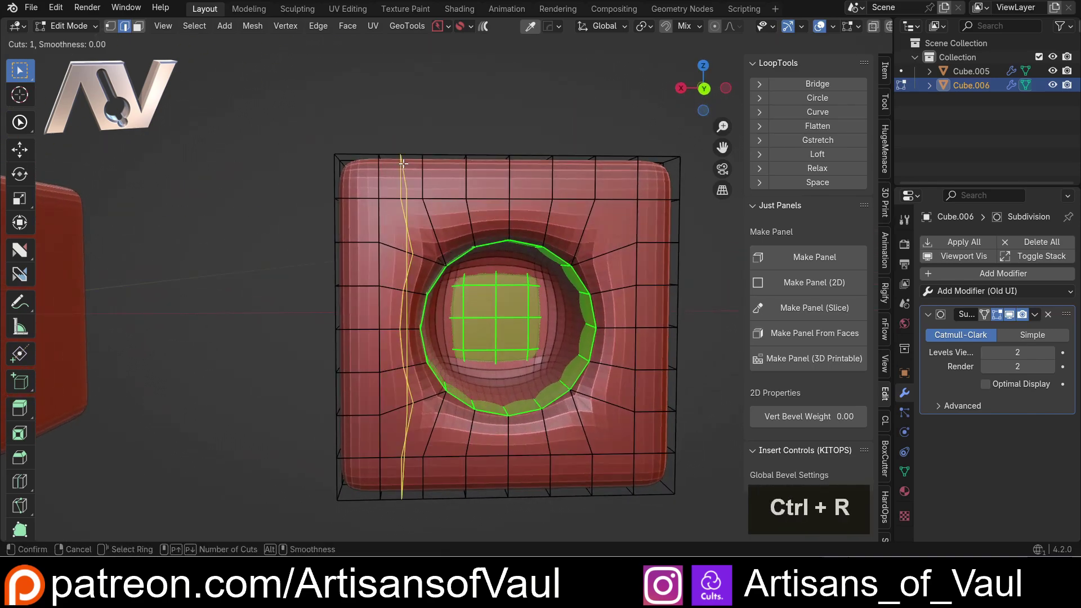
pyautogui.click(403, 164)
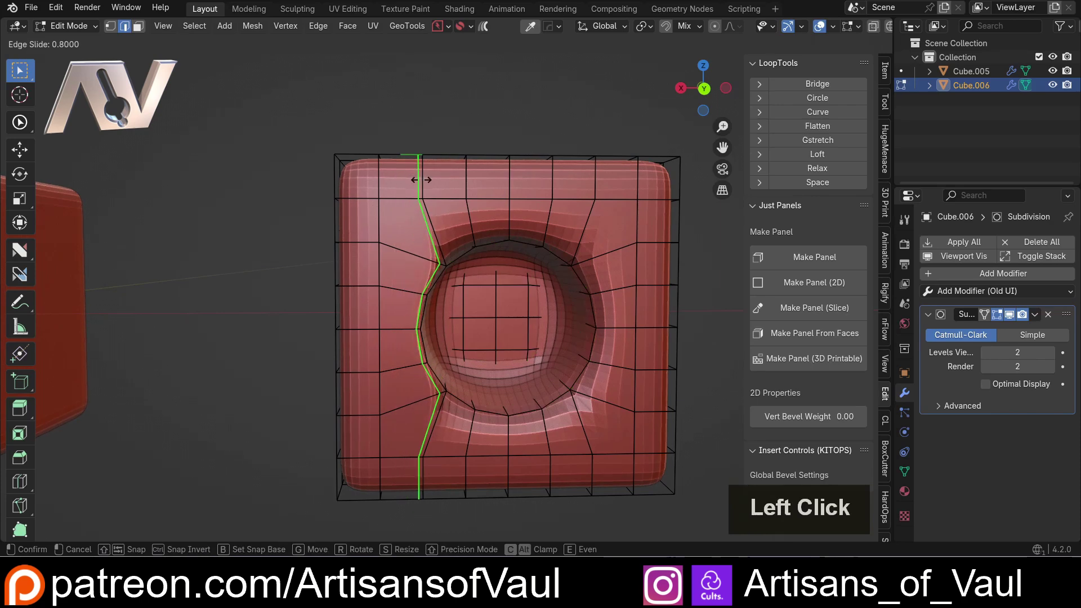
pyautogui.click(421, 180)
pyautogui.hotkey('ctrl', 'r')
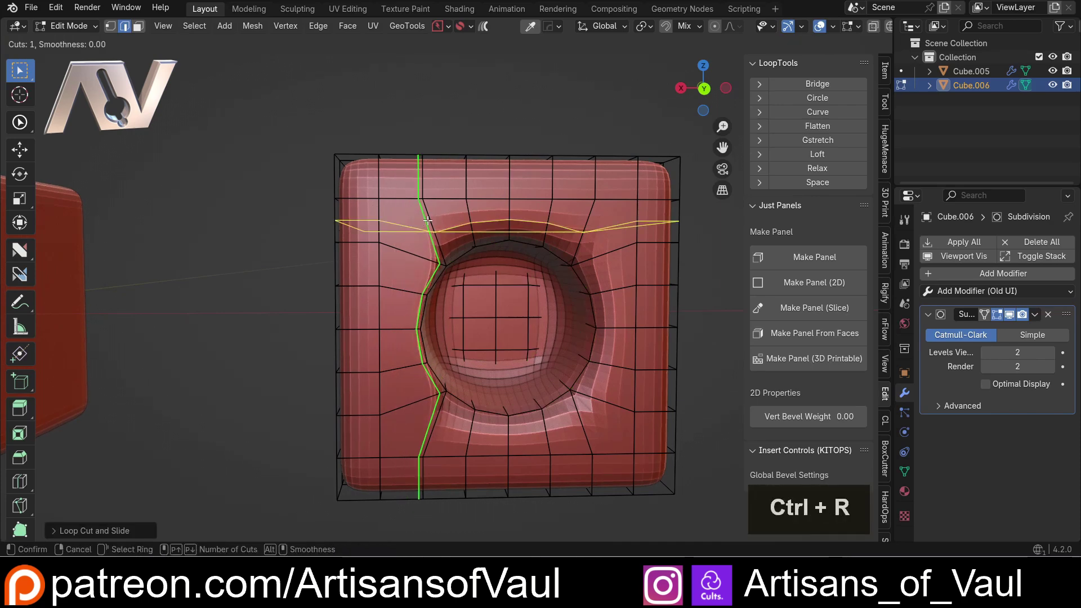
pyautogui.click(427, 221)
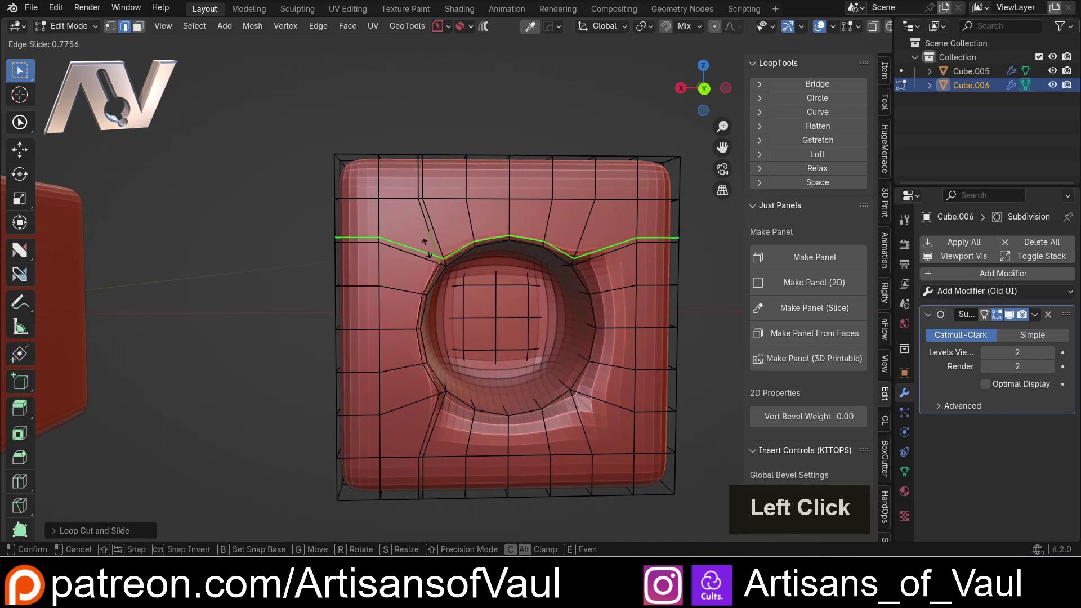
pyautogui.click(429, 248)
pyautogui.hotkey('ctrl', 'r')
pyautogui.click(618, 195)
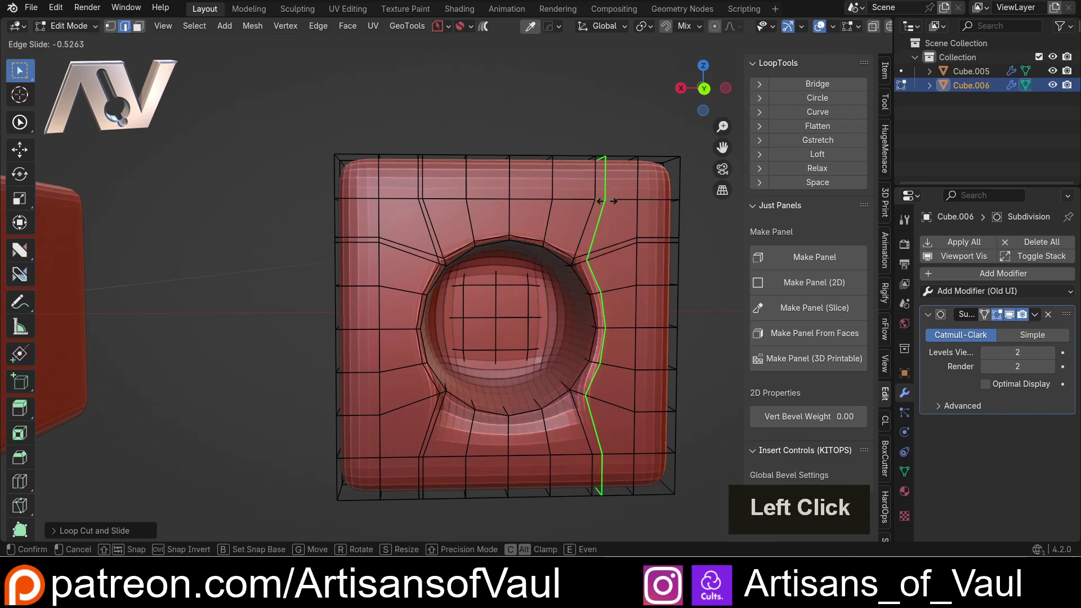
pyautogui.click(601, 206)
pyautogui.hotkey('ctrl', 'r')
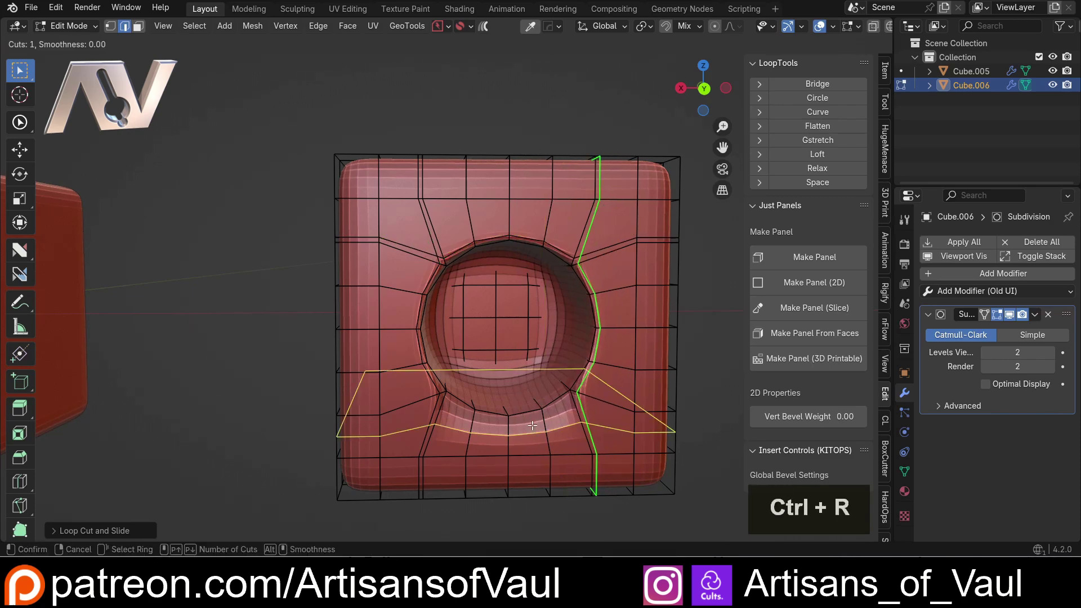
pyautogui.click(532, 419)
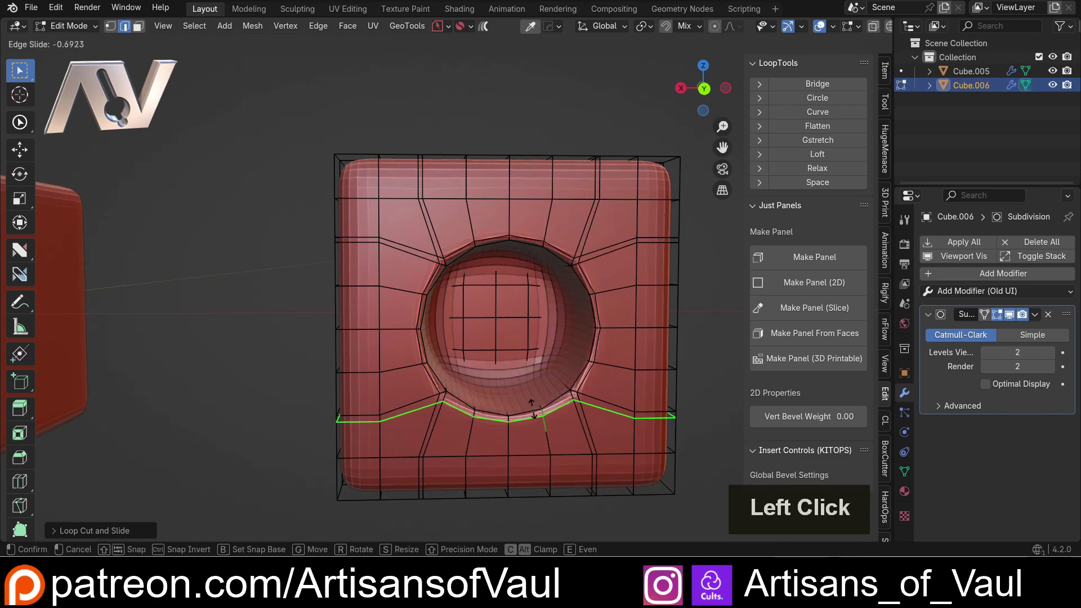
pyautogui.click(532, 410)
pyautogui.press('Tab')
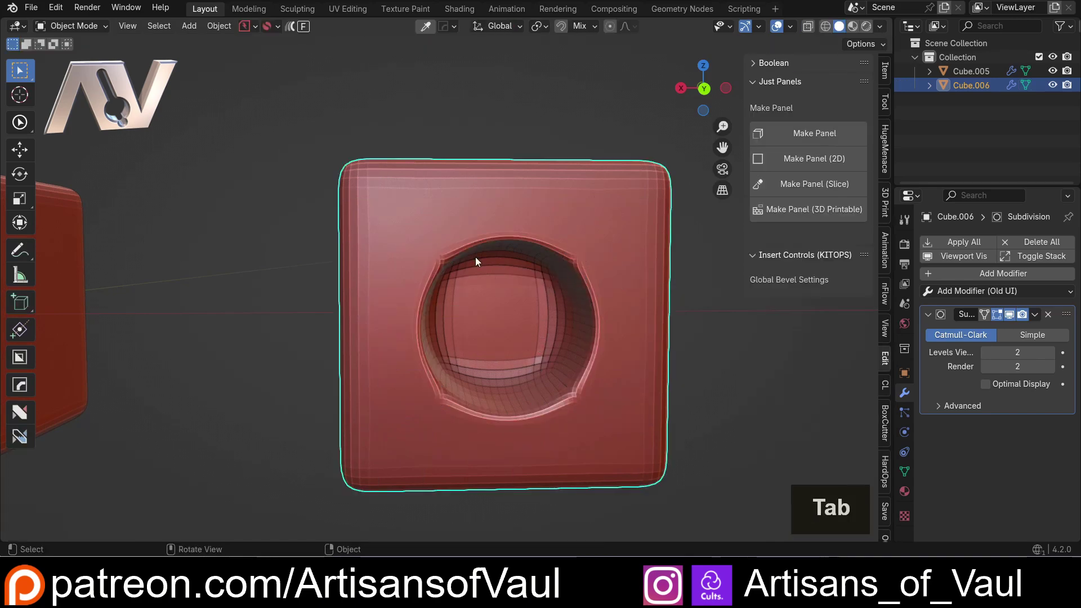
# - Re-enter mesh Edit Mode and inspect Cube.006's hole topology from the top and front
pyautogui.press('Tab')
pyautogui.click(432, 179)
pyautogui.scroll(5, 433, 268)
pyautogui.keyDown('shift'); pyautogui.moveTo(433, 268); pyautogui.dragTo(397, 170, button='middle'); pyautogui.keyUp('shift')
pyautogui.scroll(5, 411, 175)
pyautogui.scroll(-3, 429, 220)
pyautogui.moveTo(429, 219); pyautogui.dragTo(470, 349, button='middle')
pyautogui.scroll(-2, 450, 247)
pyautogui.scroll(3, 453, 246)
pyautogui.scroll(2, 452, 246)
# - Switch to face selection and frame the cube's upper corner
pyautogui.press('Tab')
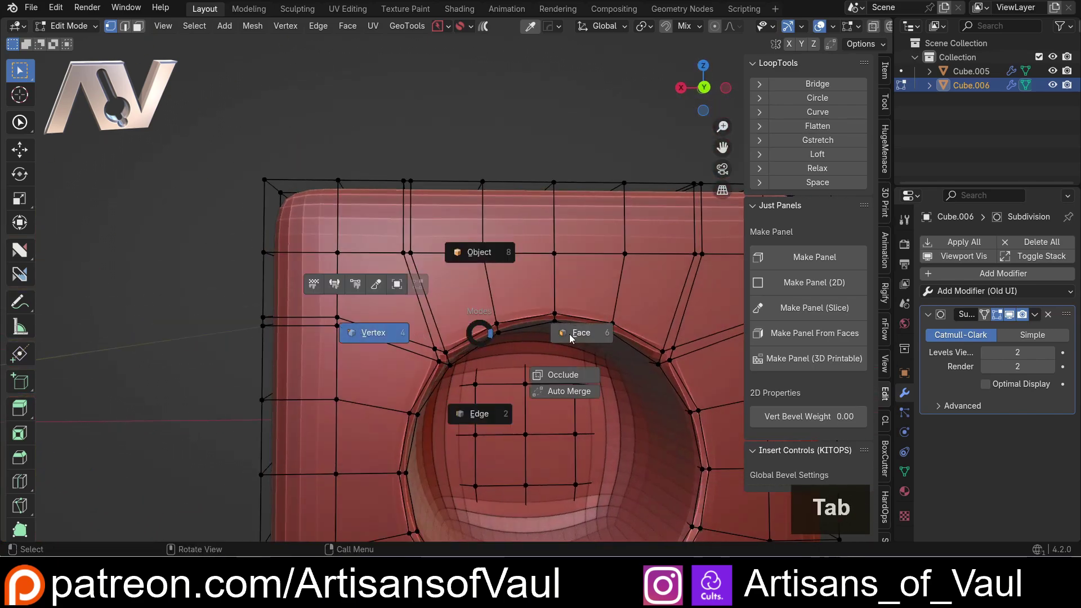
pyautogui.click(388, 296)
pyautogui.keyDown('shift'); pyautogui.moveTo(488, 282); pyautogui.dragTo(507, 238, button='middle'); pyautogui.keyUp('shift')
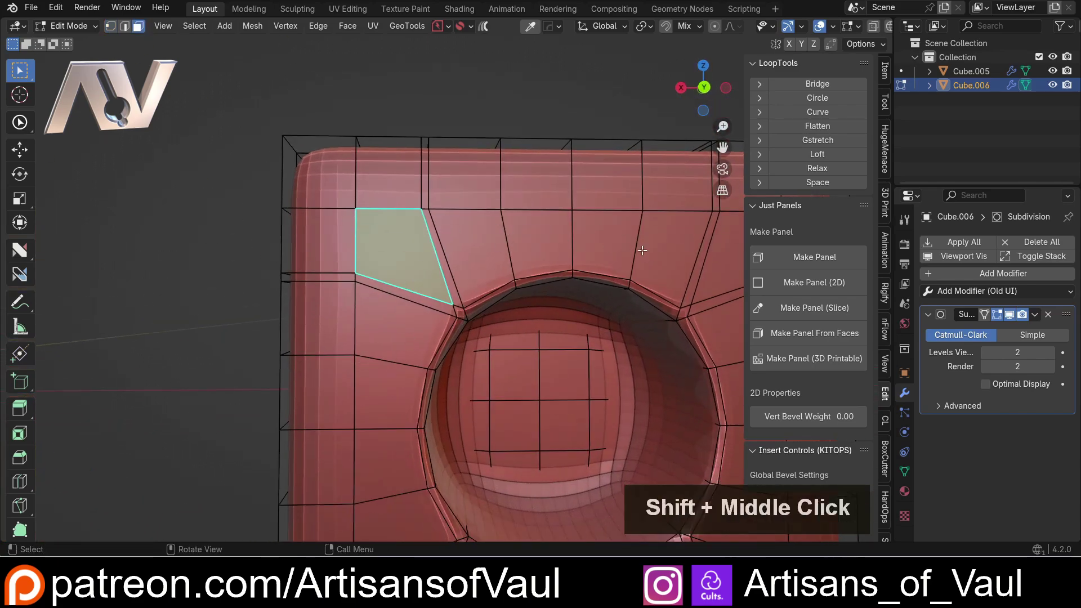
pyautogui.scroll(-2, 421, 305)
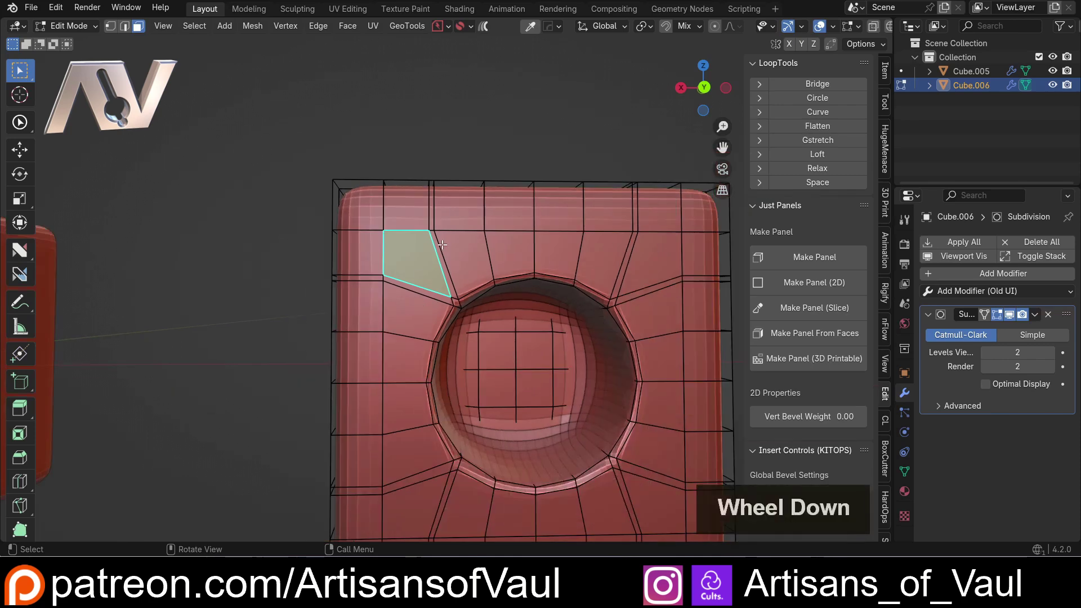
pyautogui.scroll(-2, 442, 245)
pyautogui.keyDown('shift'); pyautogui.moveTo(442, 245); pyautogui.dragTo(411, 226, button='middle'); pyautogui.keyUp('shift')
pyautogui.scroll(2, 462, 216)
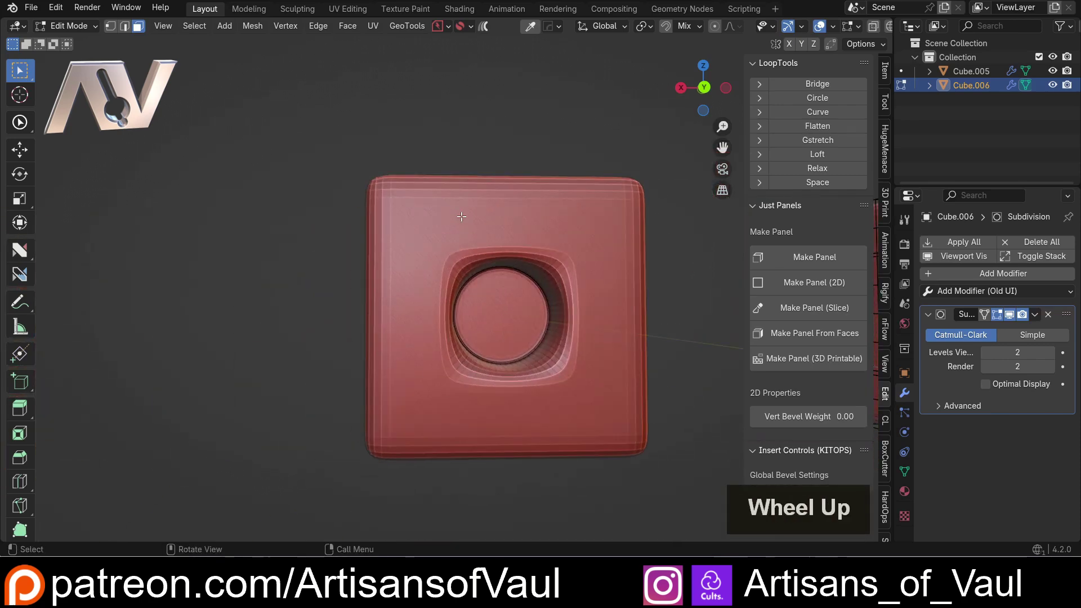
# - Move editing over to Cube.005 with Alt+Q and bring its hole into view
pyautogui.hotkey('alt', 'q')
pyautogui.scroll(3, 484, 225)
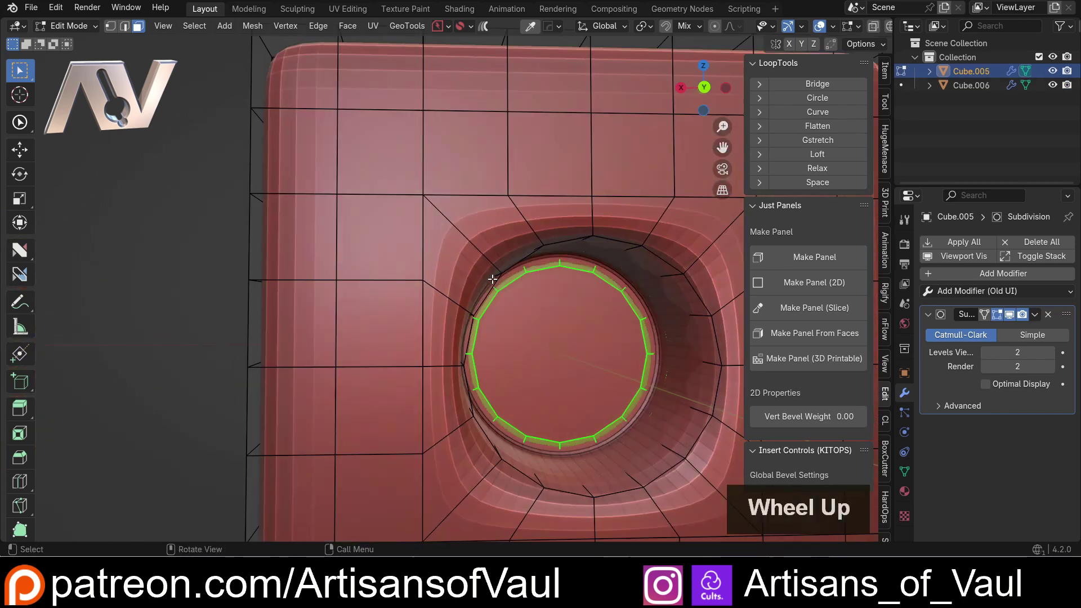
pyautogui.keyDown('shift'); pyautogui.moveTo(473, 243); pyautogui.dragTo(388, 223, button='middle'); pyautogui.keyUp('shift')
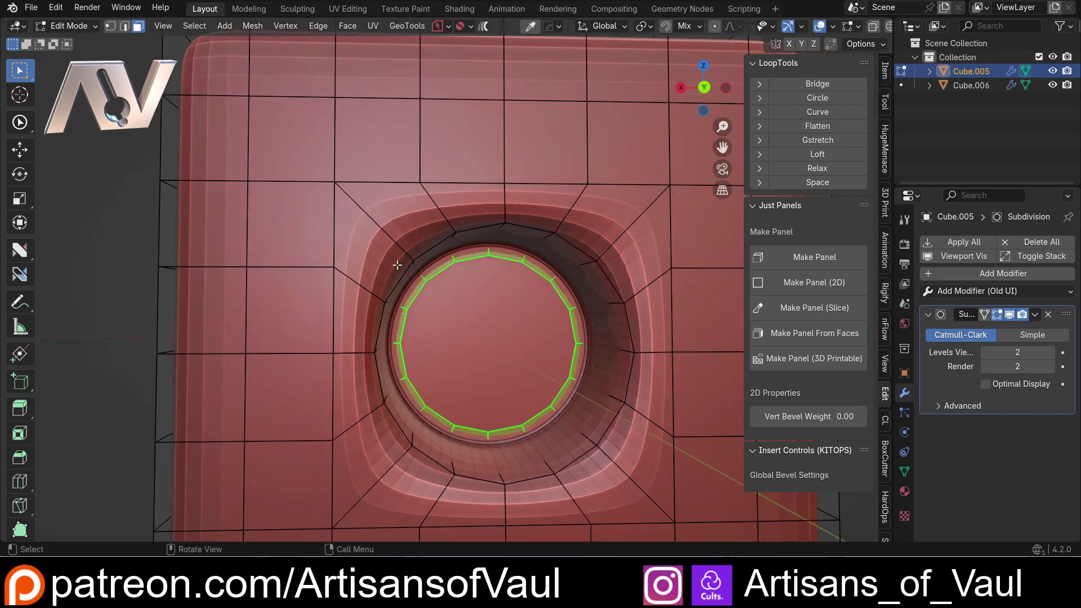
pyautogui.scroll(-5, 328, 180)
# - Briefly edit Cube.006, then return editing to Cube.005 and zoom in on its hole
pyautogui.keyDown('shift'); pyautogui.moveTo(563, 285); pyautogui.dragTo(326, 203, button='middle'); pyautogui.keyUp('shift')
pyautogui.click(349, 221)
pyautogui.scroll(4, 349, 222)
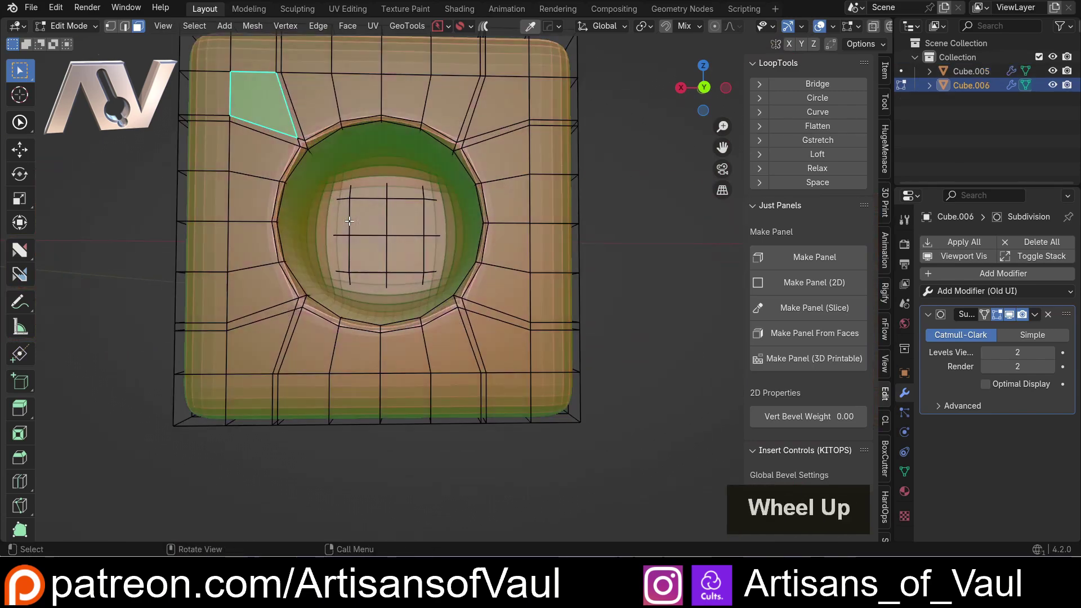
pyautogui.keyDown('shift'); pyautogui.moveTo(276, 112); pyautogui.dragTo(347, 226, button='middle'); pyautogui.keyUp('shift')
pyautogui.keyDown('shift'); pyautogui.moveTo(215, 286); pyautogui.dragTo(416, 244, button='middle'); pyautogui.keyUp('shift')
pyautogui.hotkey('alt', 'q')
pyautogui.scroll(3, 416, 244)
# - Loop-cut an even, flipped edge loop that hugs the round rim of Cube.005's hole
pyautogui.scroll(1, 416, 244)
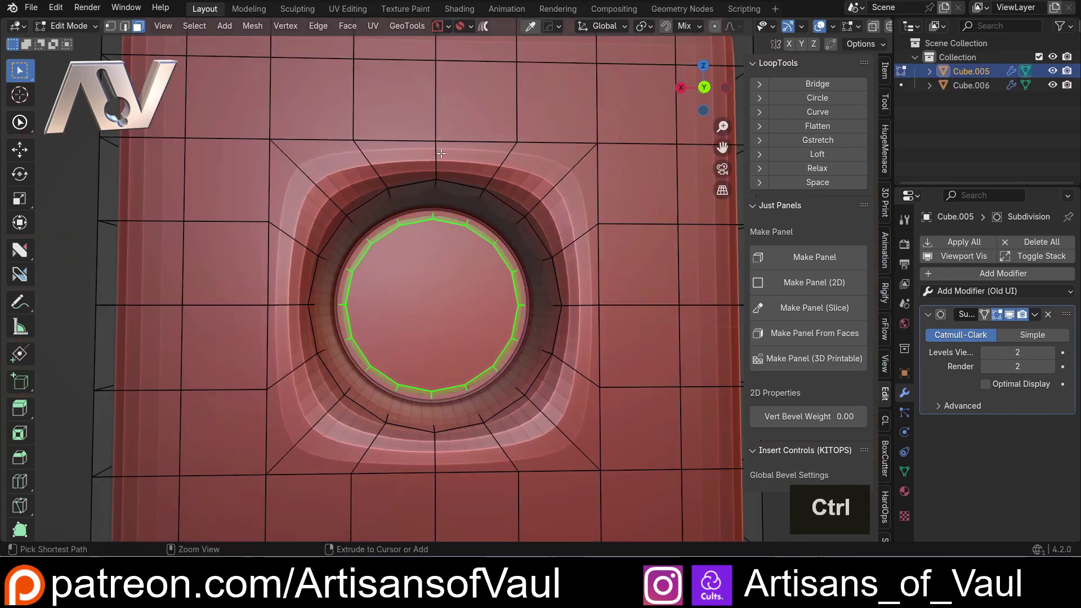
pyautogui.hotkey('ctrl', 'r')
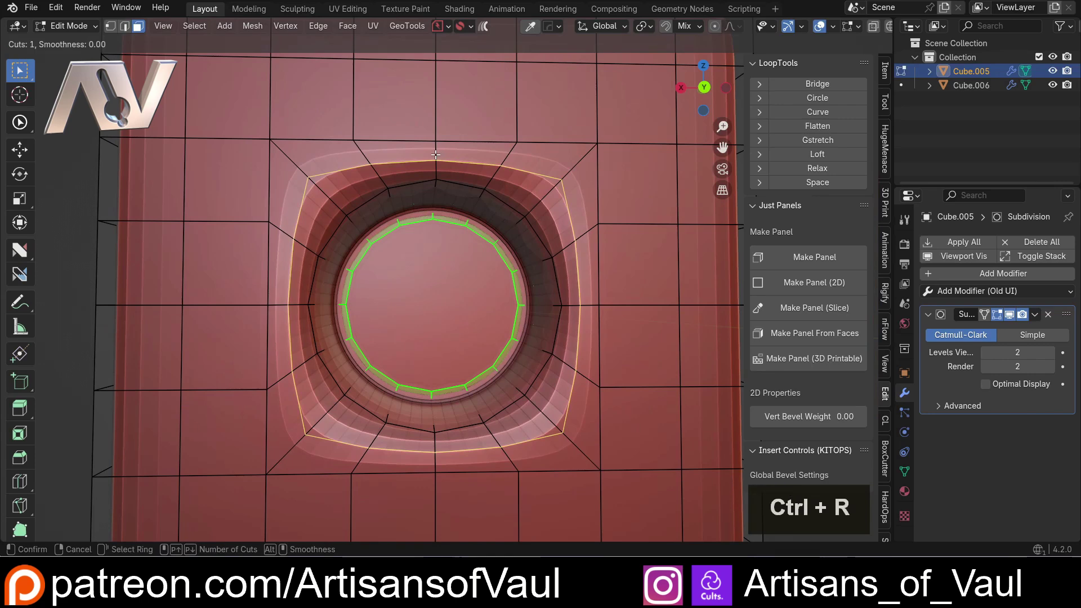
pyautogui.click(436, 154)
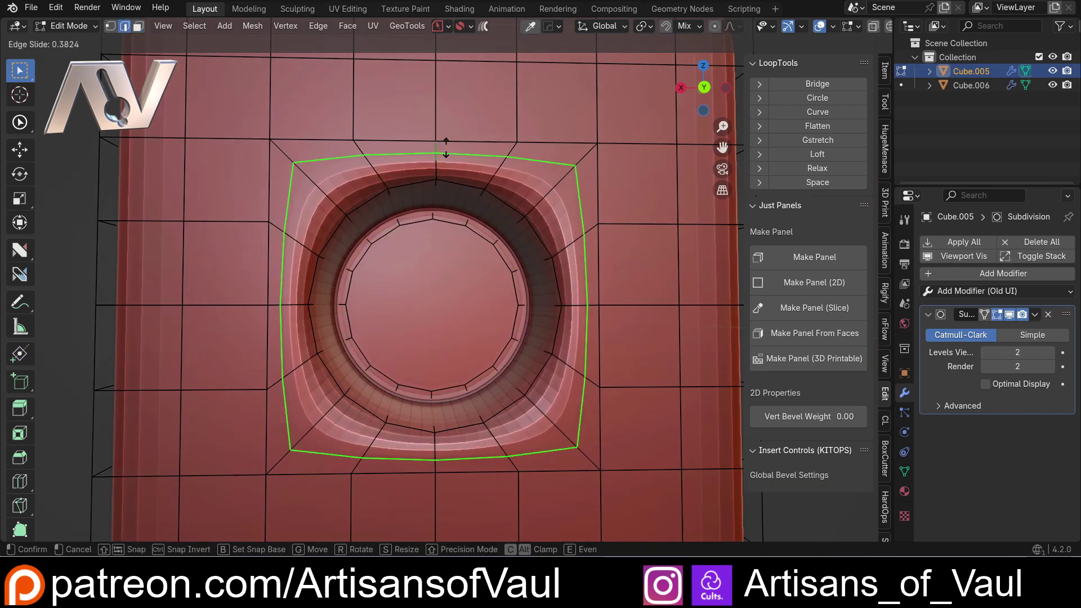
pyautogui.press('e')
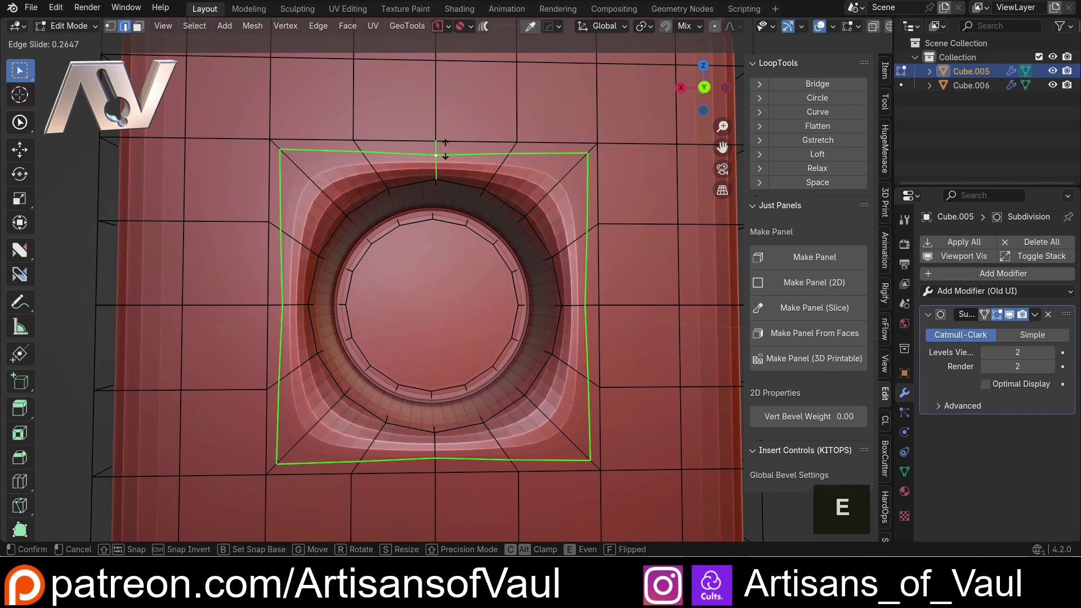
pyautogui.press('f')
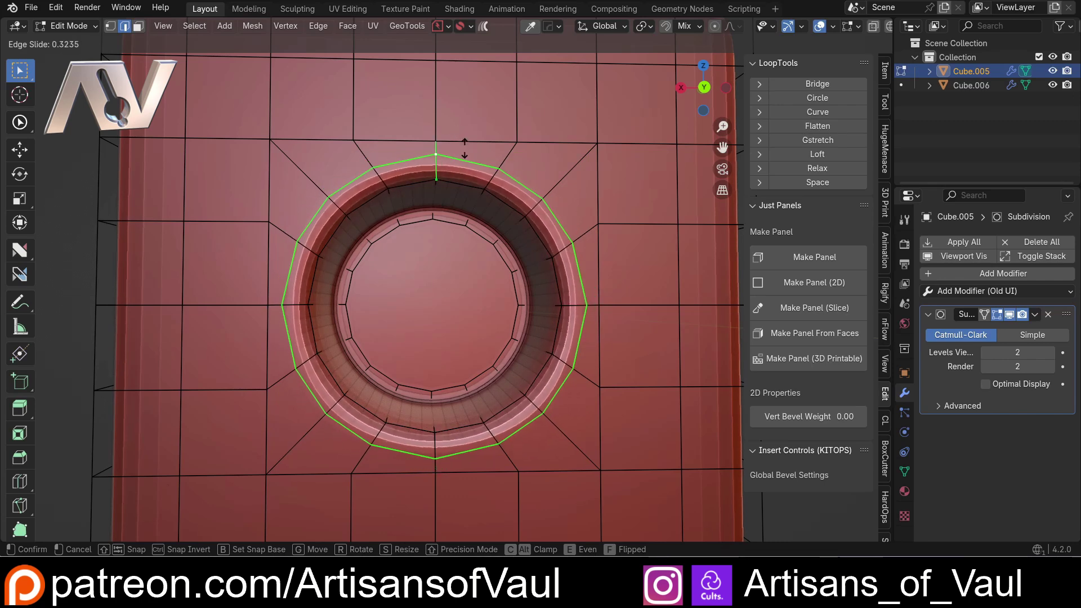
pyautogui.click(462, 158)
# - Select Cube.006 and start editing its mesh in edge select mode
pyautogui.press('Tab')
pyautogui.scroll(-3, 476, 208)
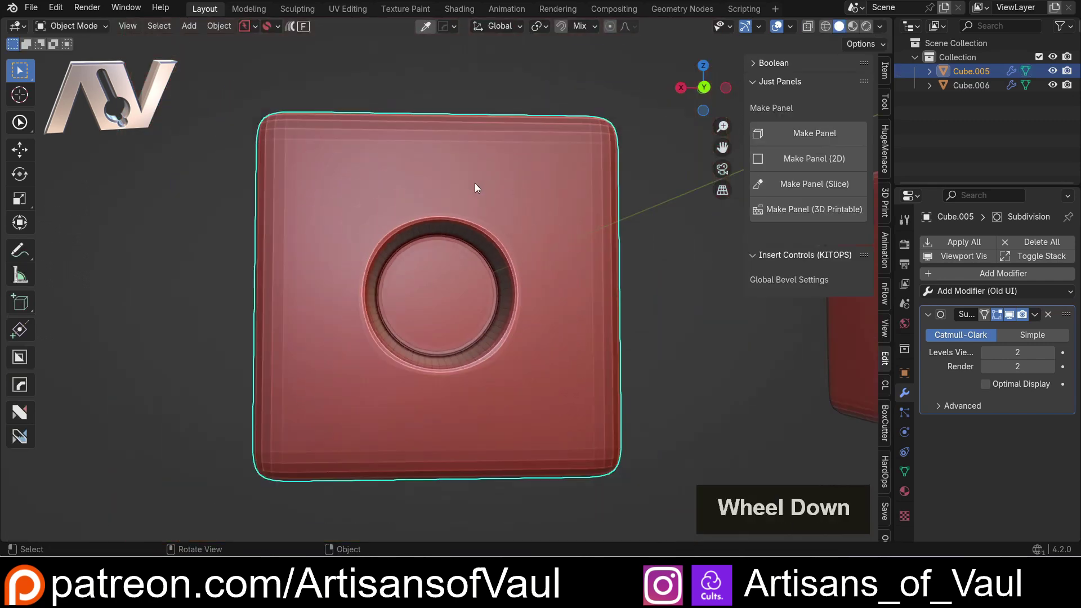
pyautogui.moveTo(447, 283)
pyautogui.mouseDown(button='middle')
pyautogui.moveTo(519, 262)
pyautogui.moveTo(454, 277)
pyautogui.mouseUp(button='middle')
pyautogui.scroll(-3, 512, 278)
pyautogui.click(454, 278)
pyautogui.scroll(4, 411, 255)
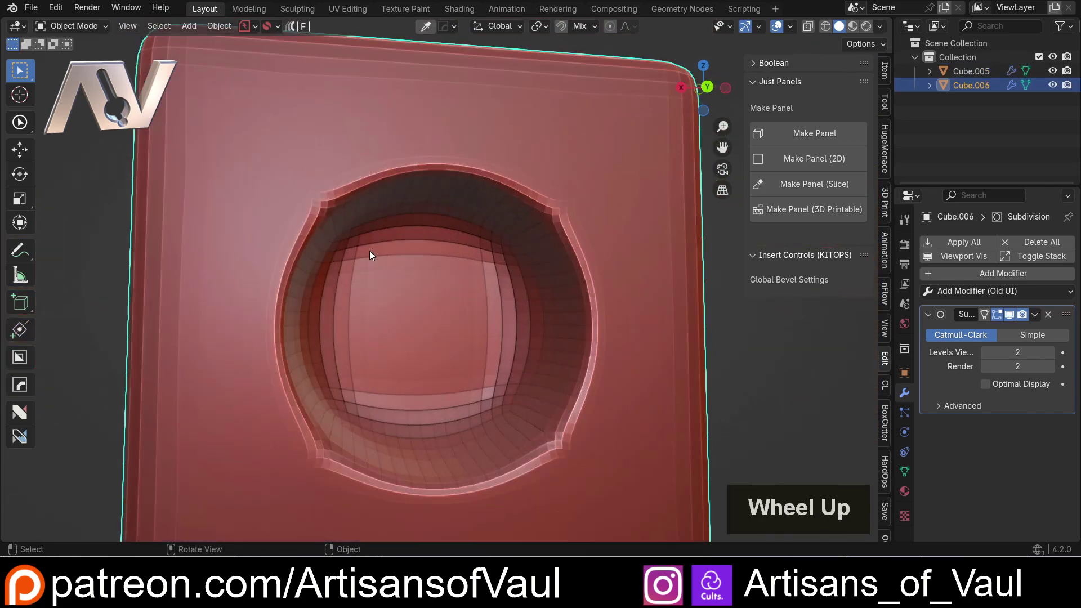
pyautogui.hotkey('ctrl', 'Tab')
pyautogui.click(377, 391)
pyautogui.keyDown('shift'); pyautogui.moveTo(377, 390); pyautogui.dragTo(407, 263, button='middle'); pyautogui.keyUp('shift')
# - Dissolve the four straight edge loops above, left, right and below the hole
pyautogui.click(407, 263)
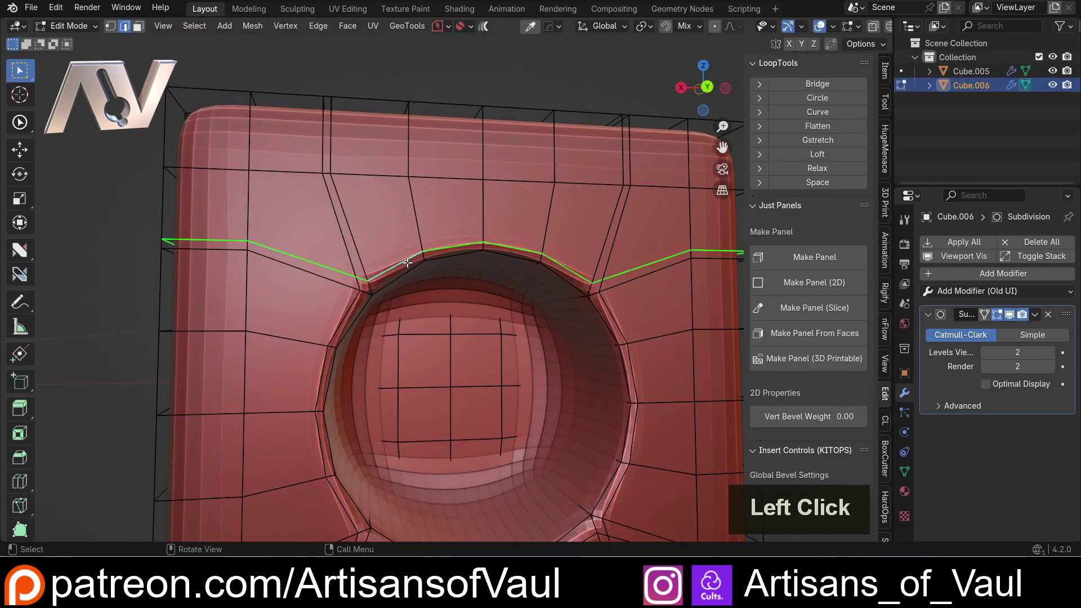
pyautogui.hotkey('ctrl', 'x')
pyautogui.keyDown('alt'); pyautogui.click(340, 316); pyautogui.keyUp('alt')
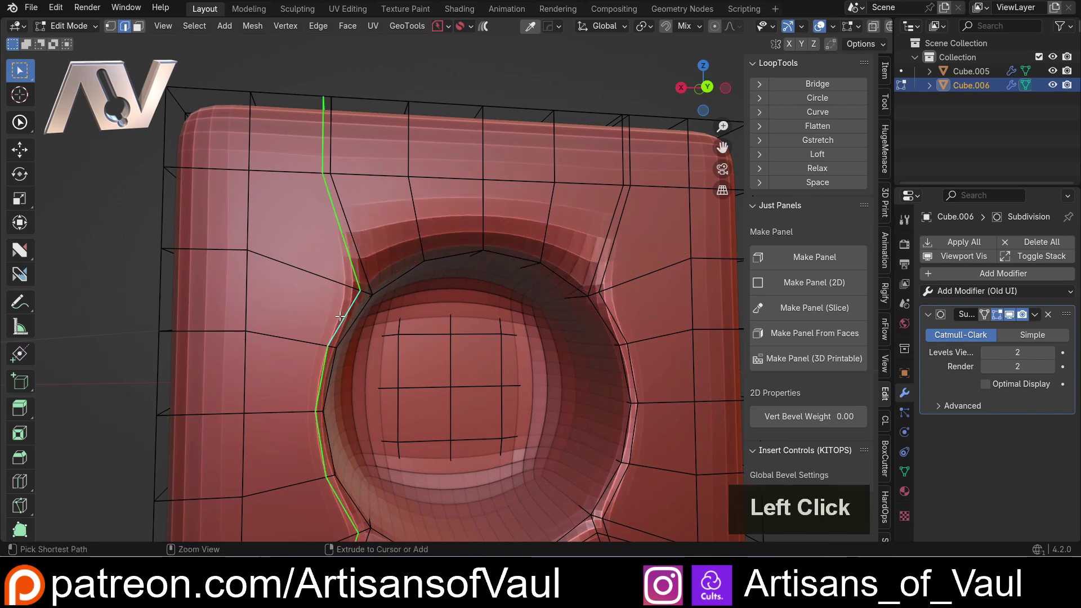
pyautogui.hotkey('ctrl', 'x')
pyautogui.keyDown('alt'); pyautogui.click(625, 337); pyautogui.keyUp('alt')
pyautogui.hotkey('ctrl', 'x')
pyautogui.keyDown('shift'); pyautogui.moveTo(563, 501); pyautogui.dragTo(541, 347, button='middle'); pyautogui.keyUp('shift')
pyautogui.keyDown('alt'); pyautogui.click(541, 348); pyautogui.keyUp('alt')
pyautogui.hotkey('ctrl', 'x')
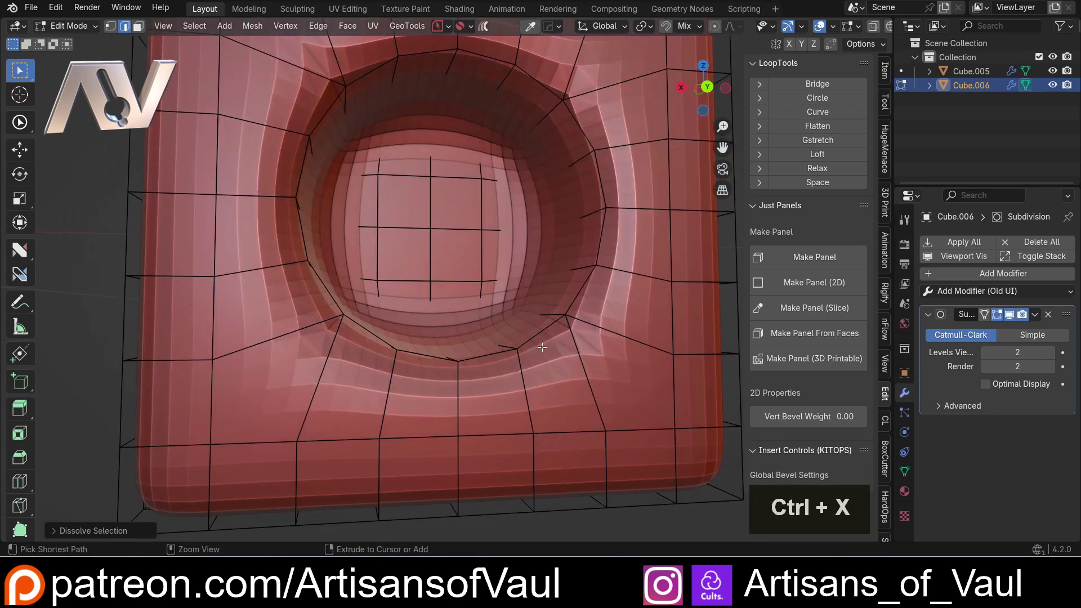
# - Select the four arcs forming the hole's rim ring and bevel it with 2 segments
pyautogui.scroll(-3, 488, 259)
pyautogui.keyDown('shift'); pyautogui.moveTo(489, 259); pyautogui.dragTo(439, 243, button='middle'); pyautogui.keyUp('shift')
pyautogui.keyDown('alt'); pyautogui.click(456, 223); pyautogui.keyUp('alt')
pyautogui.keyDown('alt'); pyautogui.keyDown('shift'); pyautogui.click(530, 271); pyautogui.keyUp('shift'); pyautogui.keyUp('alt')
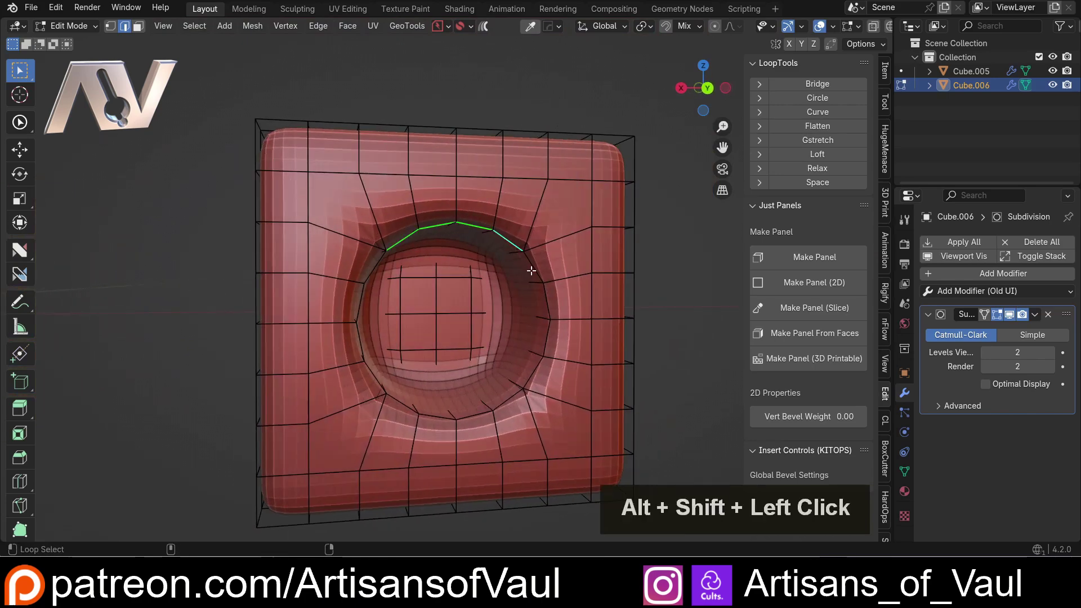
pyautogui.keyDown('alt'); pyautogui.keyDown('shift'); pyautogui.click(509, 400); pyautogui.keyUp('shift'); pyautogui.keyUp('alt')
pyautogui.keyDown('alt'); pyautogui.keyDown('shift'); pyautogui.click(357, 316); pyautogui.keyUp('shift'); pyautogui.keyUp('alt')
pyautogui.moveTo(357, 317); pyautogui.dragTo(372, 304, button='middle')
pyautogui.scroll(2, 371, 304)
pyautogui.keyDown('shift'); pyautogui.moveTo(563, 265); pyautogui.dragTo(486, 297, button='middle'); pyautogui.keyUp('shift')
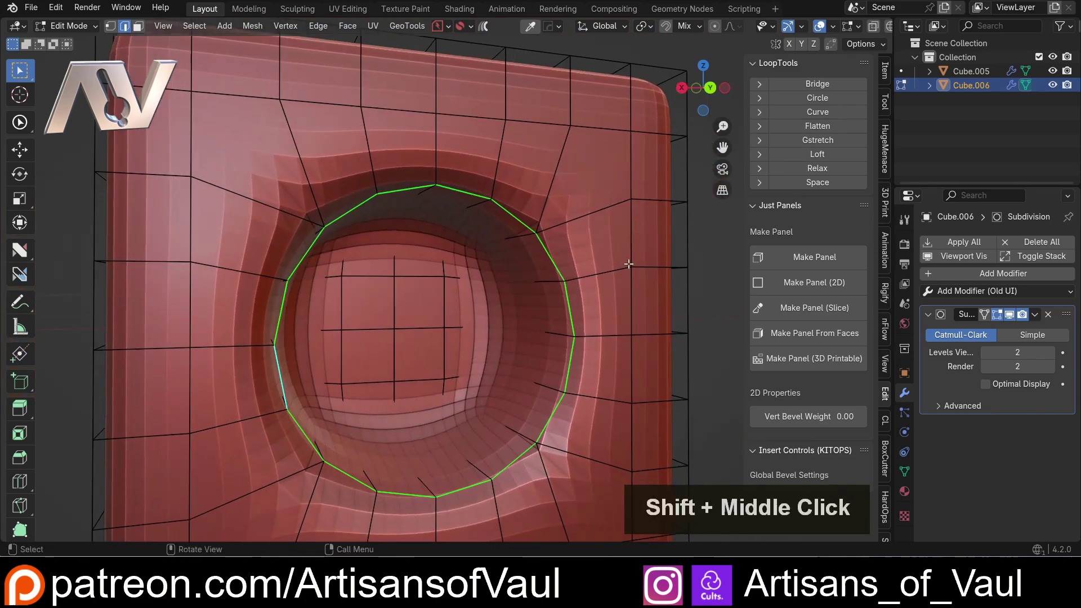
pyautogui.hotkey('ctrl', 'b')
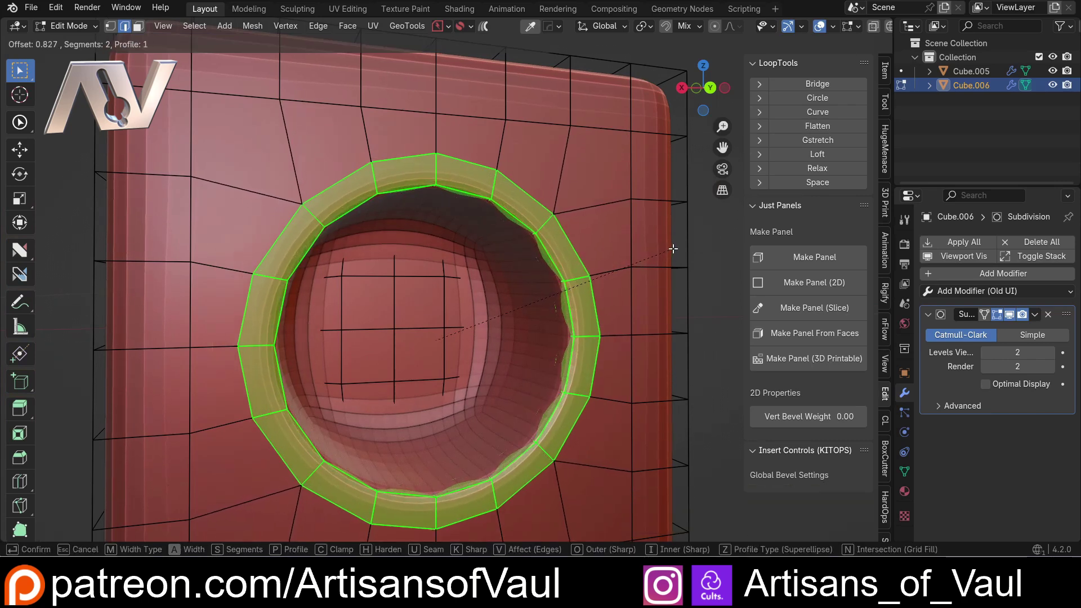
# - Confirm Cube.006's rim bevel and return to Object Mode
pyautogui.click(669, 250)
pyautogui.press('Tab')
pyautogui.scroll(-5, 613, 256)
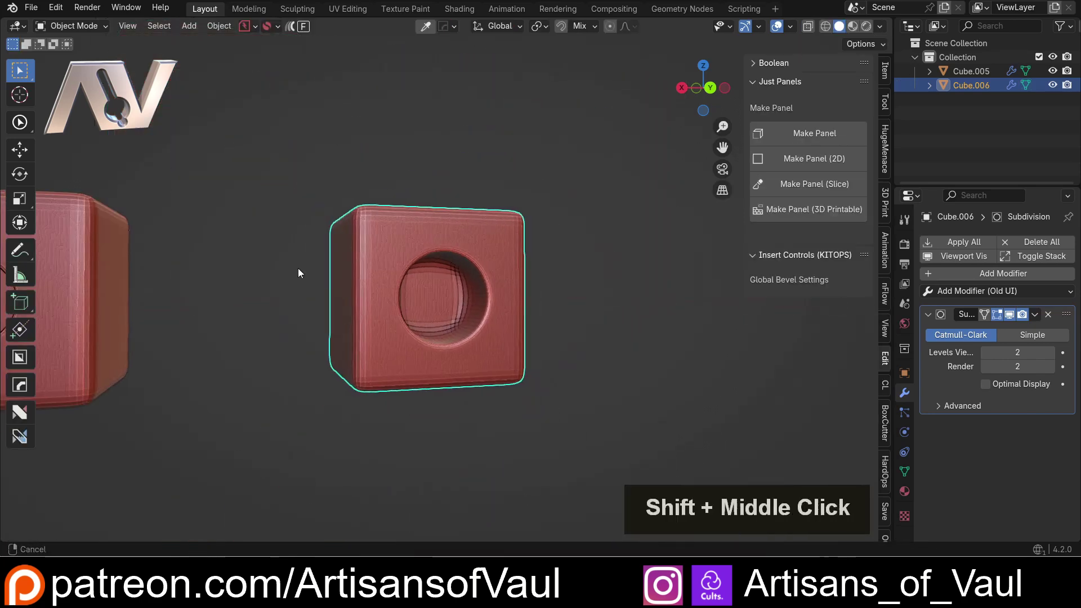
pyautogui.moveTo(309, 266); pyautogui.dragTo(549, 295, button='middle')
# - Add Cube.005 to the selection and edit both cubes' edges together with nothing selected
pyautogui.keyDown('shift'); pyautogui.click(245, 257); pyautogui.keyUp('shift')
pyautogui.press('Tab')
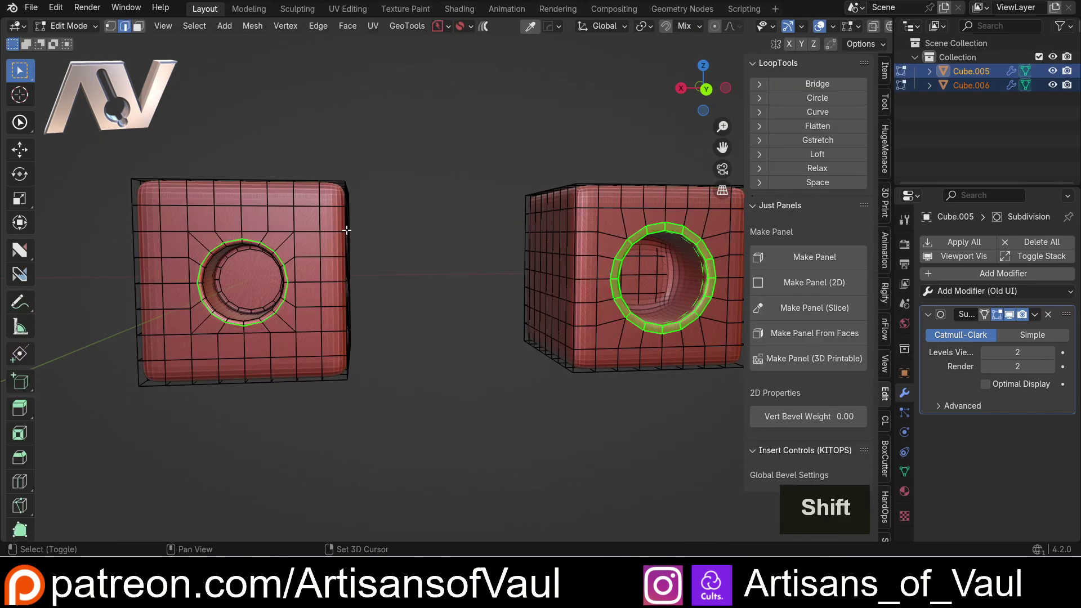
pyautogui.moveTo(347, 230); pyautogui.dragTo(329, 244, button='middle')
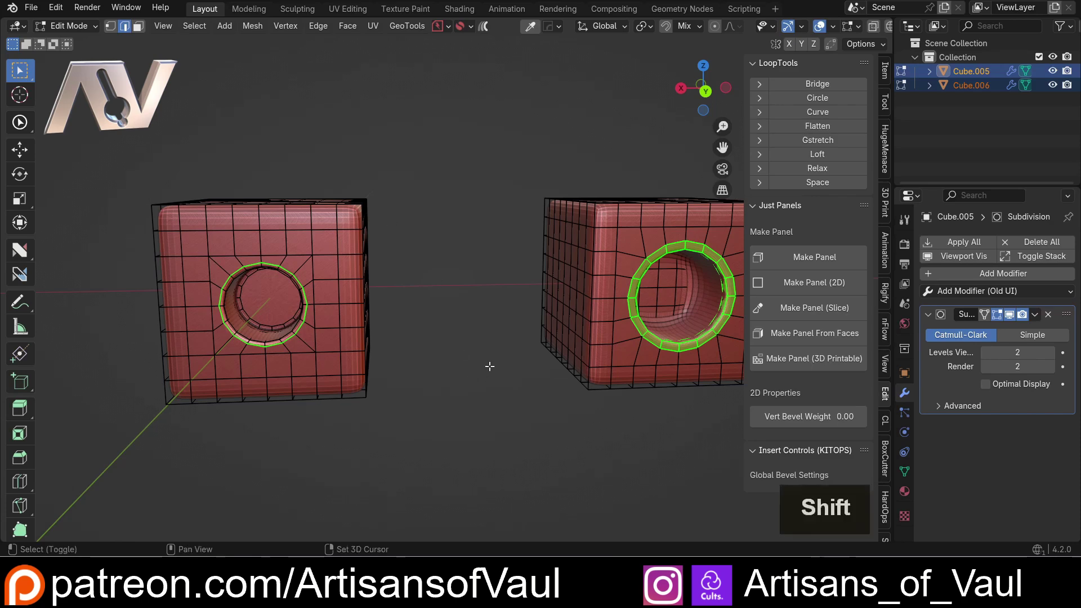
pyautogui.keyDown('shift'); pyautogui.moveTo(487, 367); pyautogui.dragTo(412, 361, button='middle'); pyautogui.keyUp('shift')
pyautogui.click(377, 313)
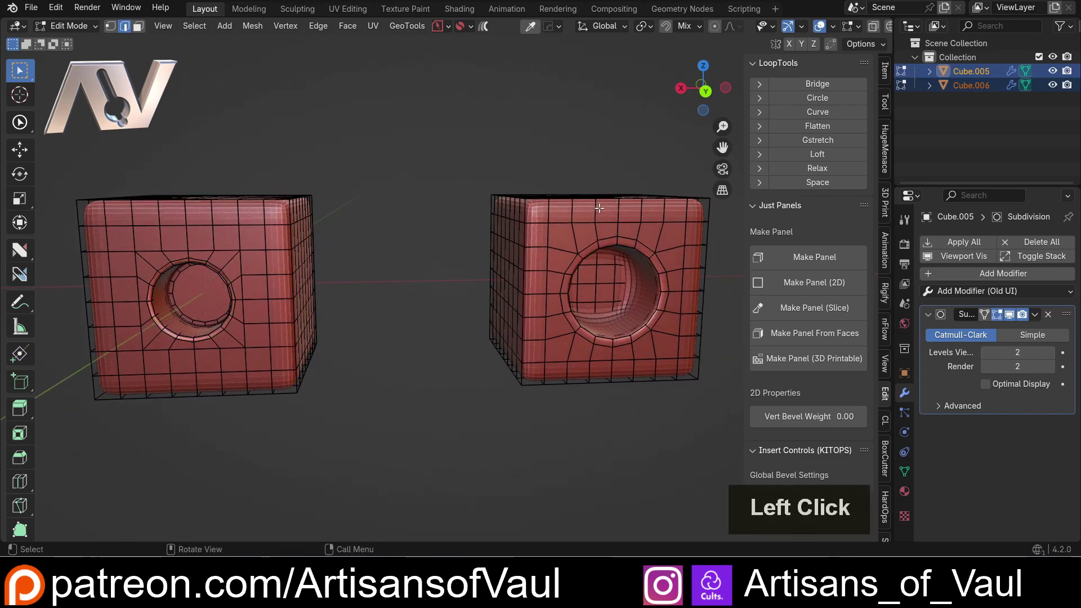
# - Orbit and zoom around both cubes to compare their hole wireframes
pyautogui.moveTo(478, 319); pyautogui.dragTo(685, 267, button='middle')
pyautogui.scroll(4, 321, 275)
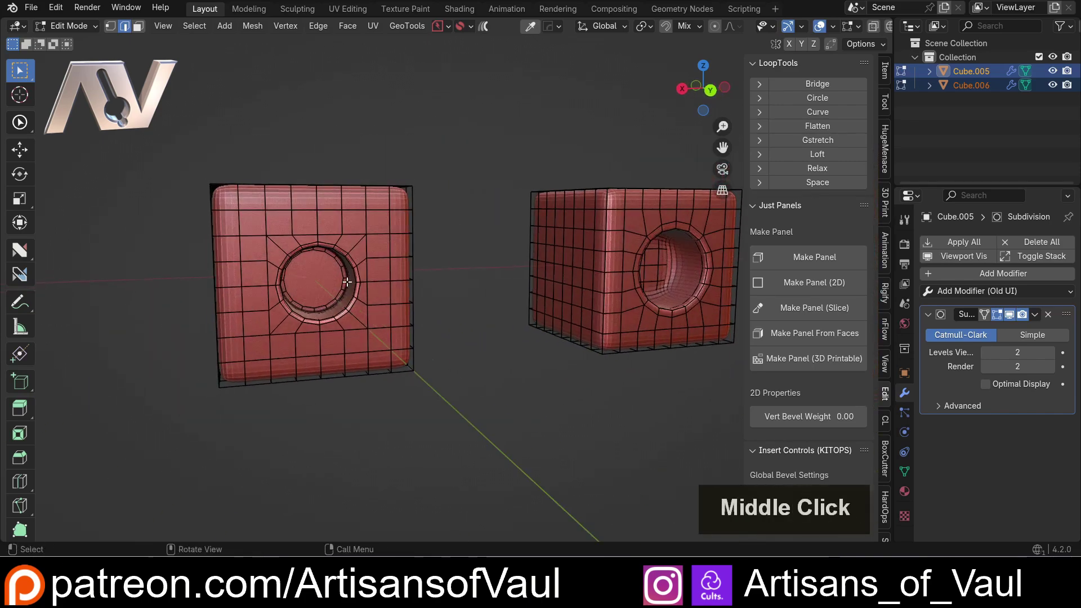
pyautogui.scroll(5, 328, 281)
pyautogui.scroll(-6, 210, 285)
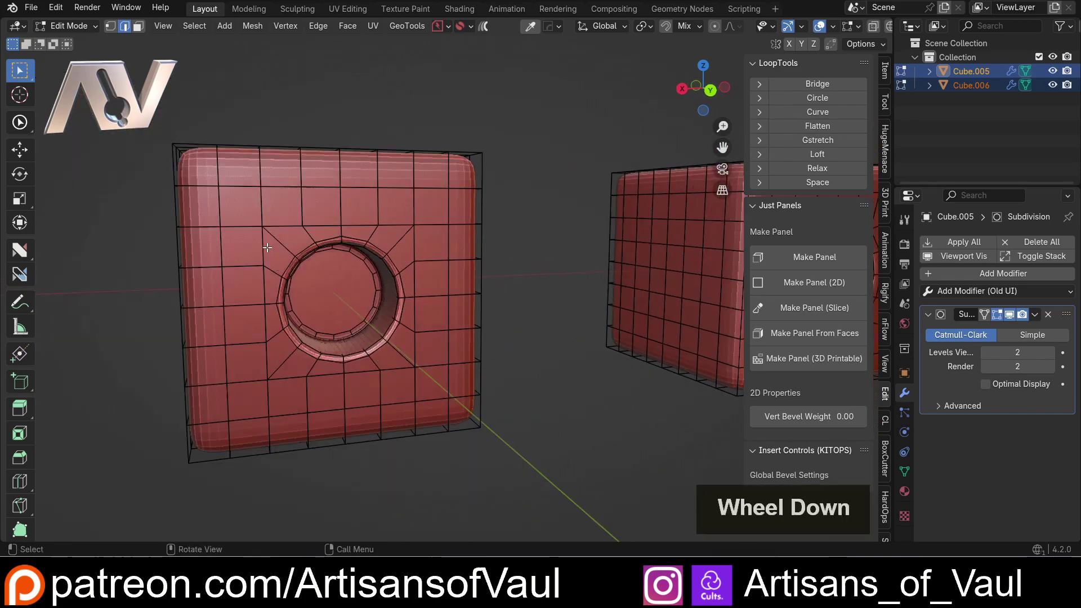
pyautogui.keyDown('shift'); pyautogui.moveTo(360, 304); pyautogui.dragTo(404, 261, button='middle'); pyautogui.keyUp('shift')
pyautogui.moveTo(346, 283); pyautogui.dragTo(373, 275, button='middle')
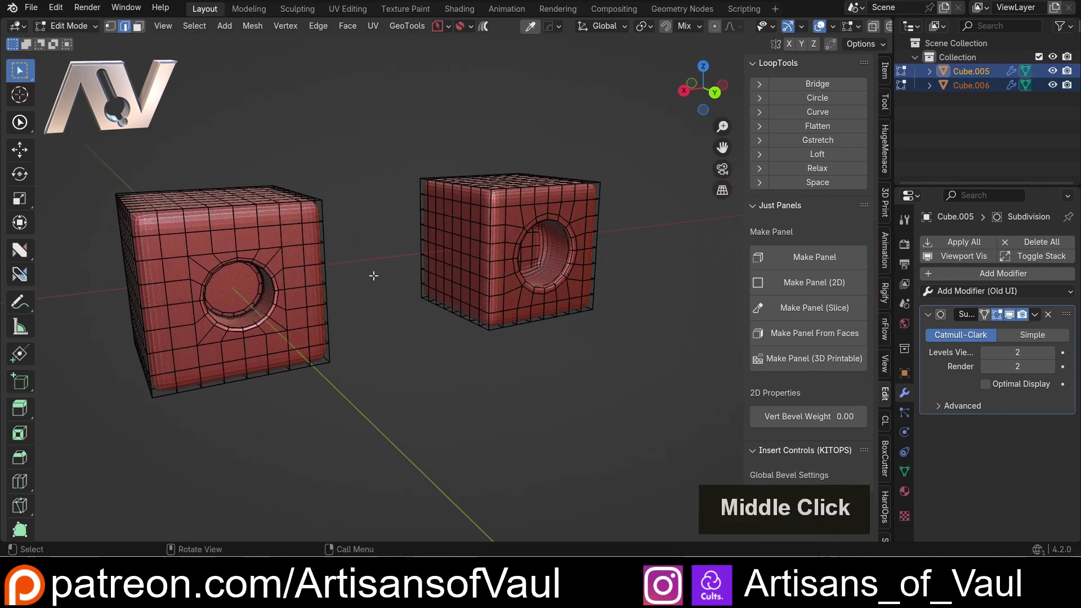
# - Switch to the HardOps edge tools and select Cube.005's corner edge loop
pyautogui.hotkey('alt', '4')
pyautogui.click(372, 280)
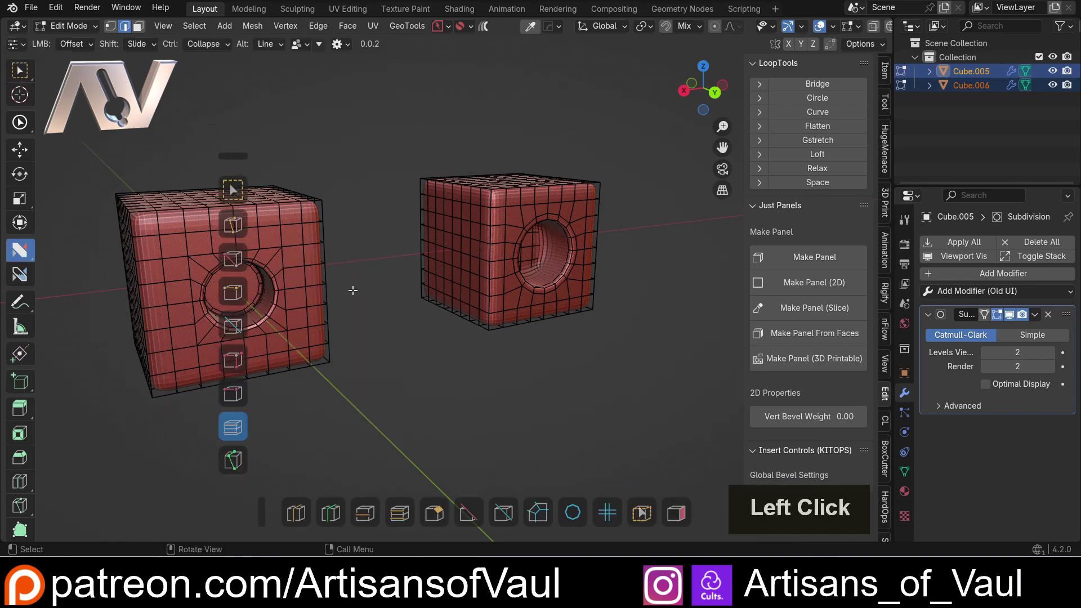
pyautogui.keyDown('shift'); pyautogui.moveTo(338, 309); pyautogui.dragTo(471, 348, button='middle'); pyautogui.keyUp('shift')
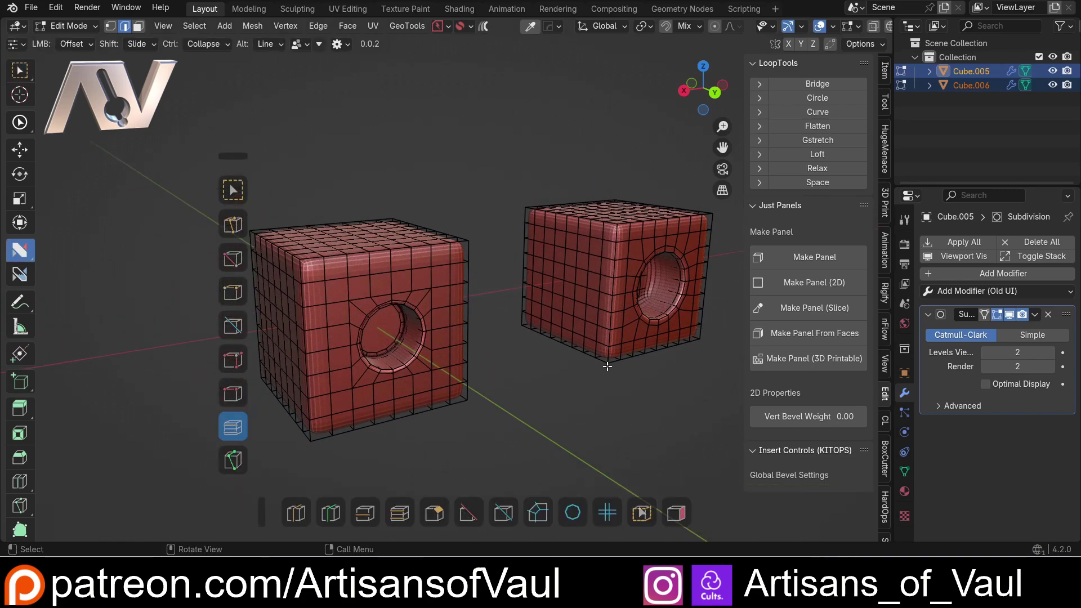
pyautogui.moveTo(527, 381); pyautogui.dragTo(461, 248, button='middle')
pyautogui.scroll(3, 435, 326)
pyautogui.keyDown('alt'); pyautogui.click(435, 326); pyautogui.keyUp('alt')
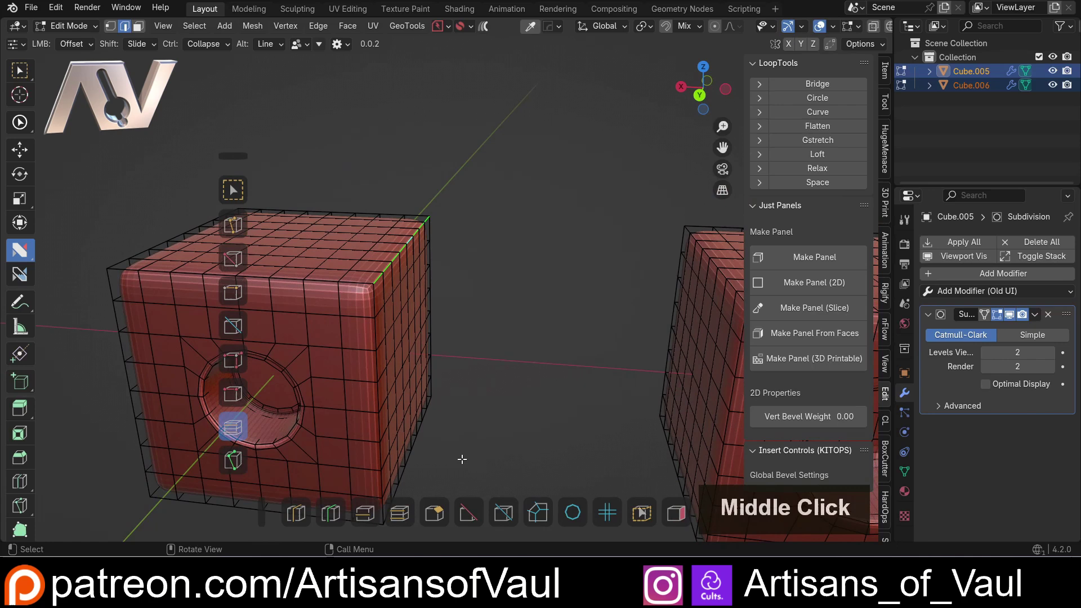
# - Apply a 7-segment Hard Bevel to the corner edge, then undo it
pyautogui.click(430, 516)
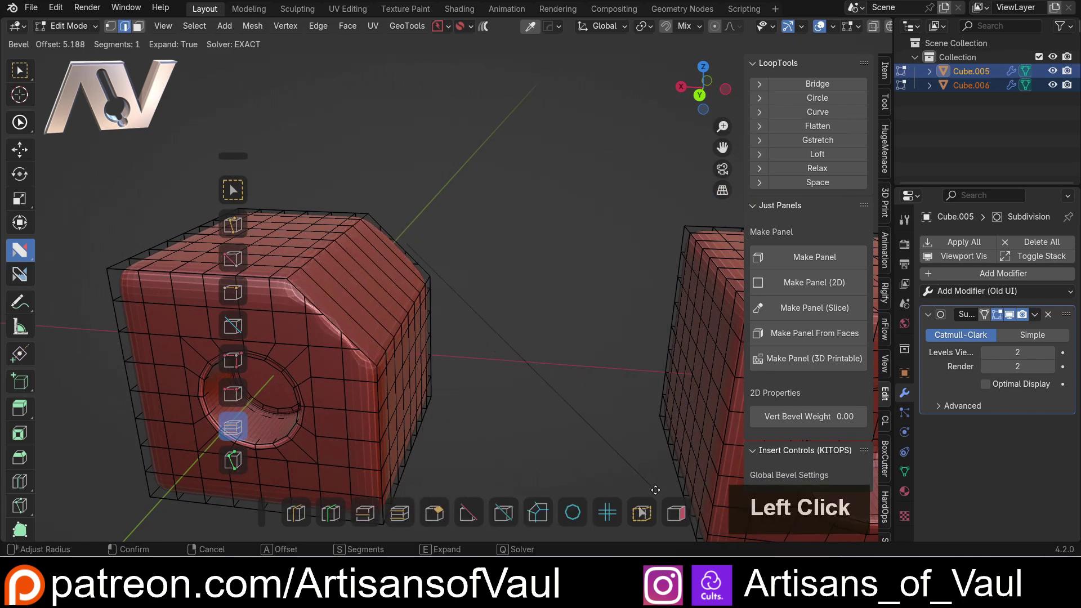
pyautogui.scroll(4, 655, 490)
pyautogui.scroll(2, 655, 490)
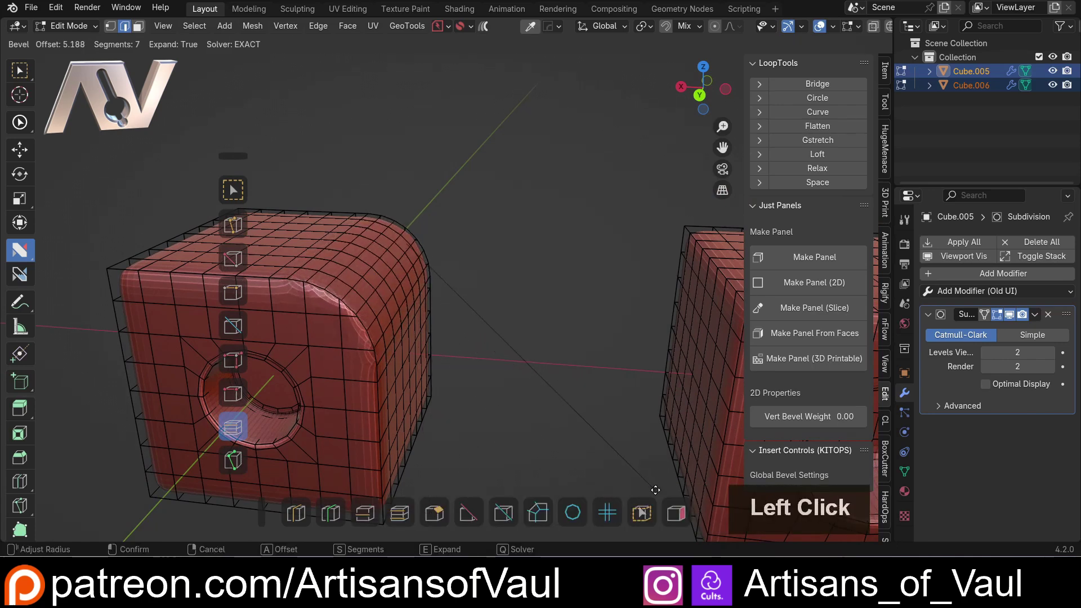
pyautogui.moveTo(655, 490); pyautogui.dragTo(693, 473)
pyautogui.click(692, 473)
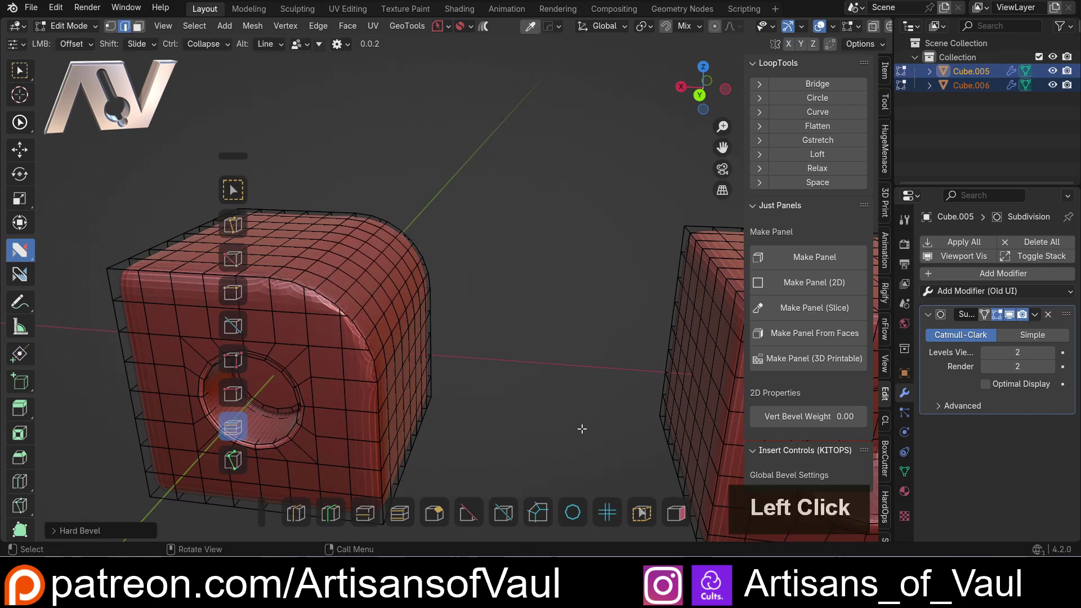
pyautogui.keyDown('shift'); pyautogui.moveTo(462, 366); pyautogui.dragTo(523, 304, button='middle'); pyautogui.keyUp('shift')
pyautogui.hotkey('ctrl', 'z')
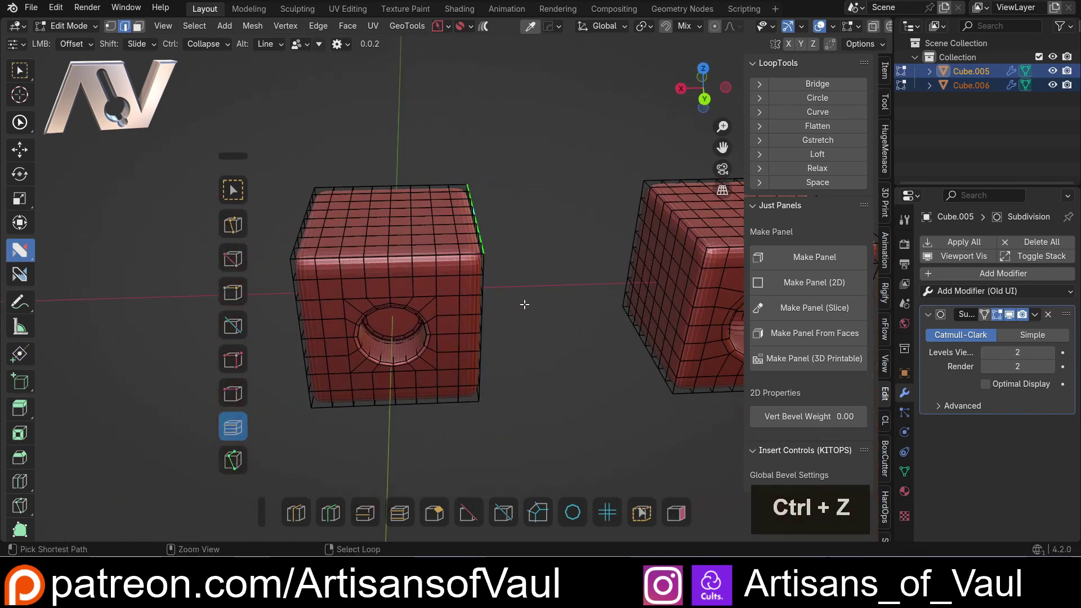
# - Return to Object Mode and pan so Cube.005 and Cube.006 sit framed side by side
pyautogui.press('Tab')
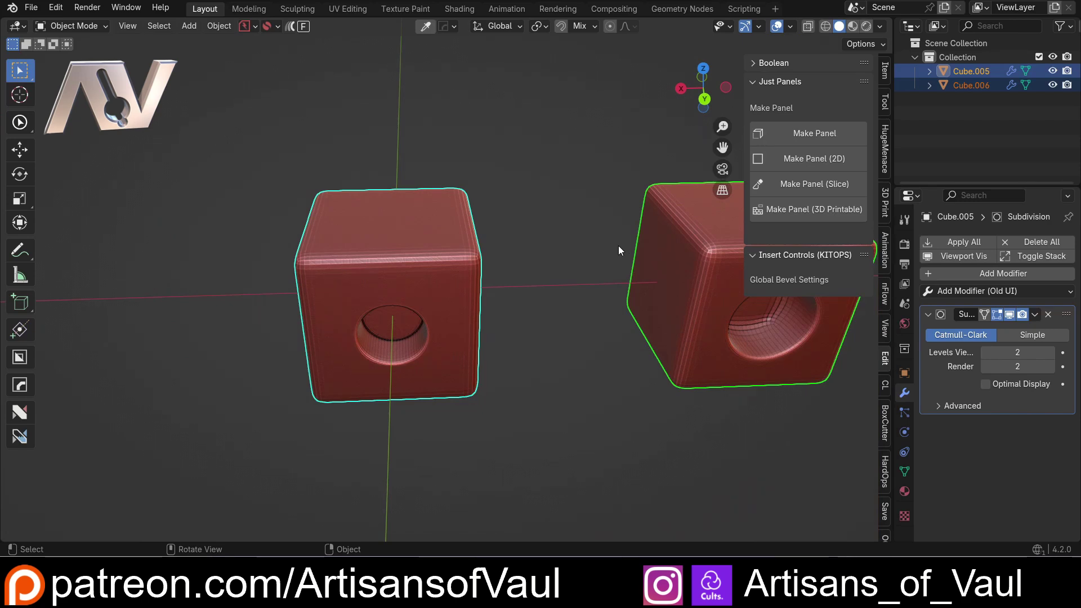
pyautogui.keyDown('shift'); pyautogui.moveTo(616, 245); pyautogui.dragTo(455, 254, button='middle'); pyautogui.keyUp('shift')
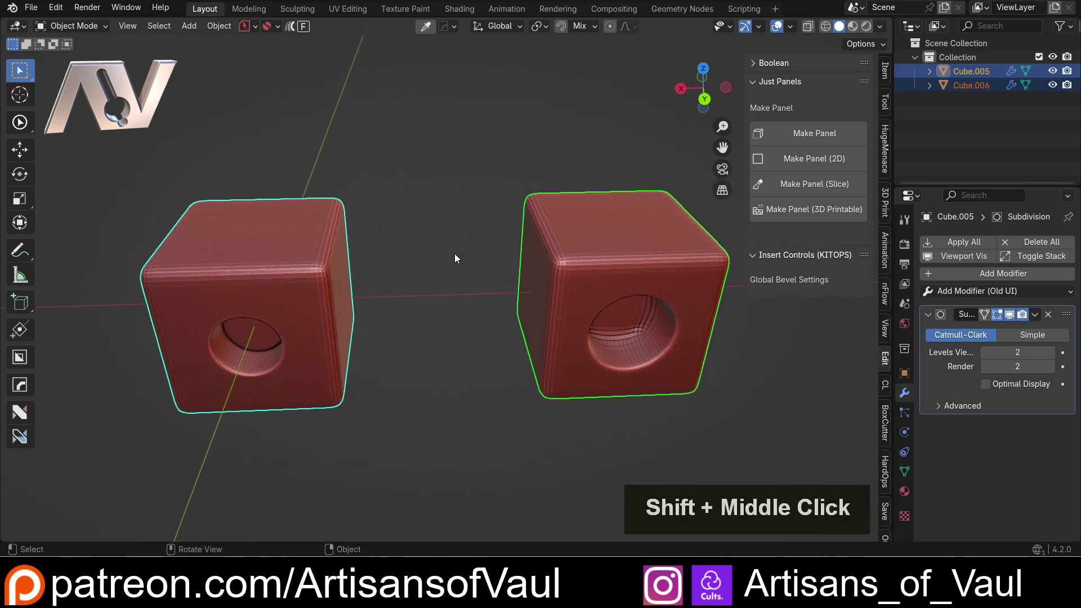